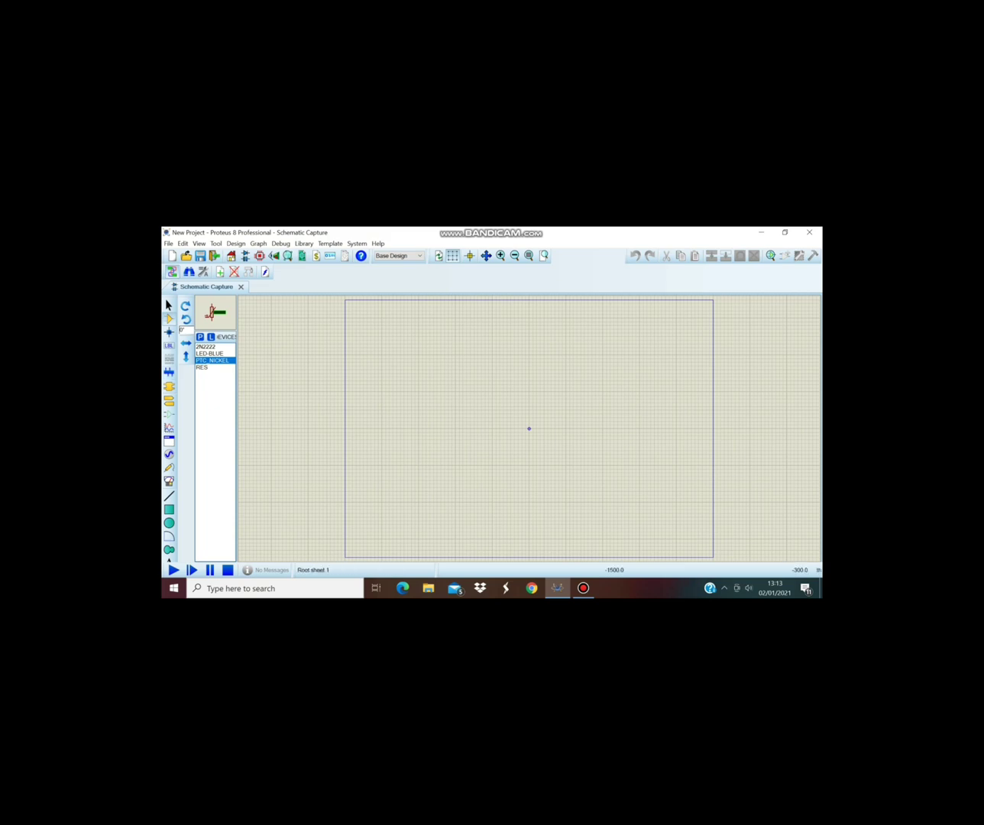
# Place the PTC_NICKEL thermistor slightly below and left of the sheet's centre.
pyautogui.click(478, 445)
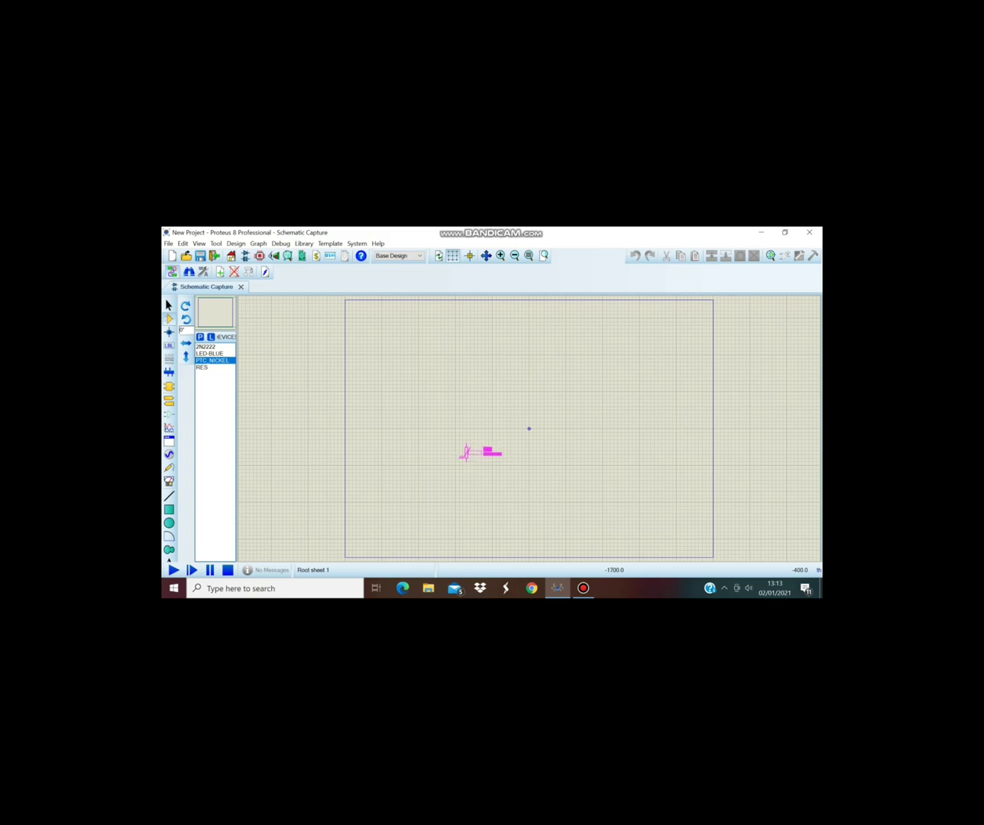
pyautogui.click(479, 452)
pyautogui.scroll(1, 424, 416)
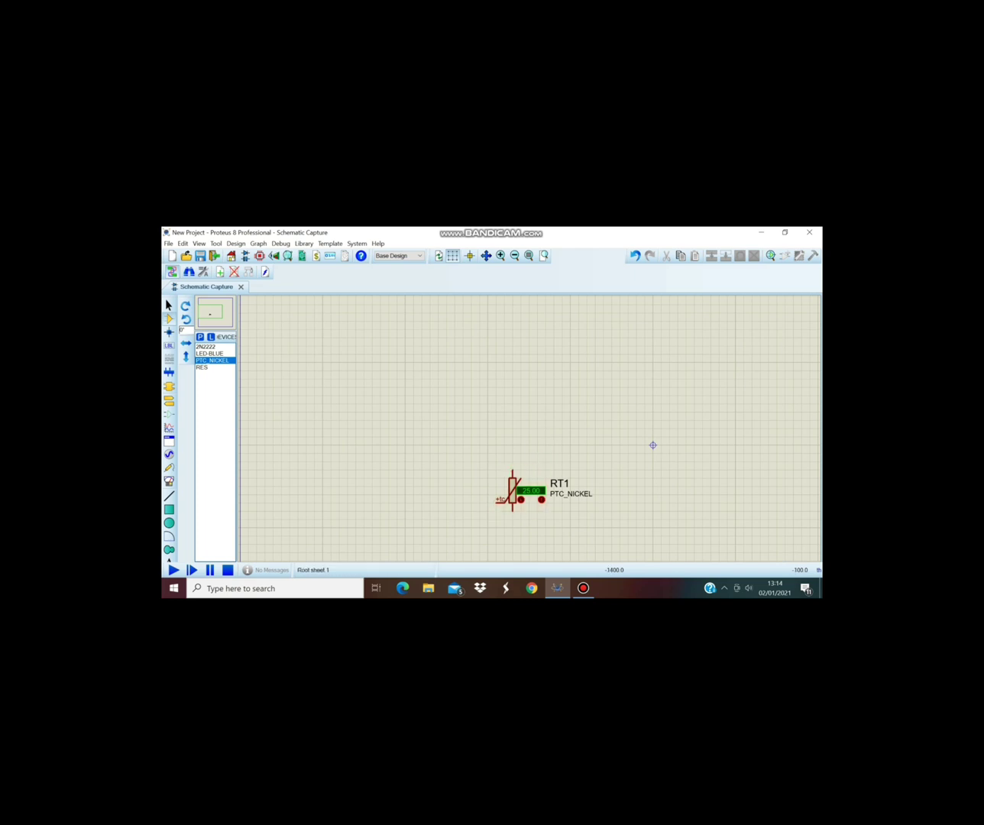
pyautogui.scroll(-1, 612, 439)
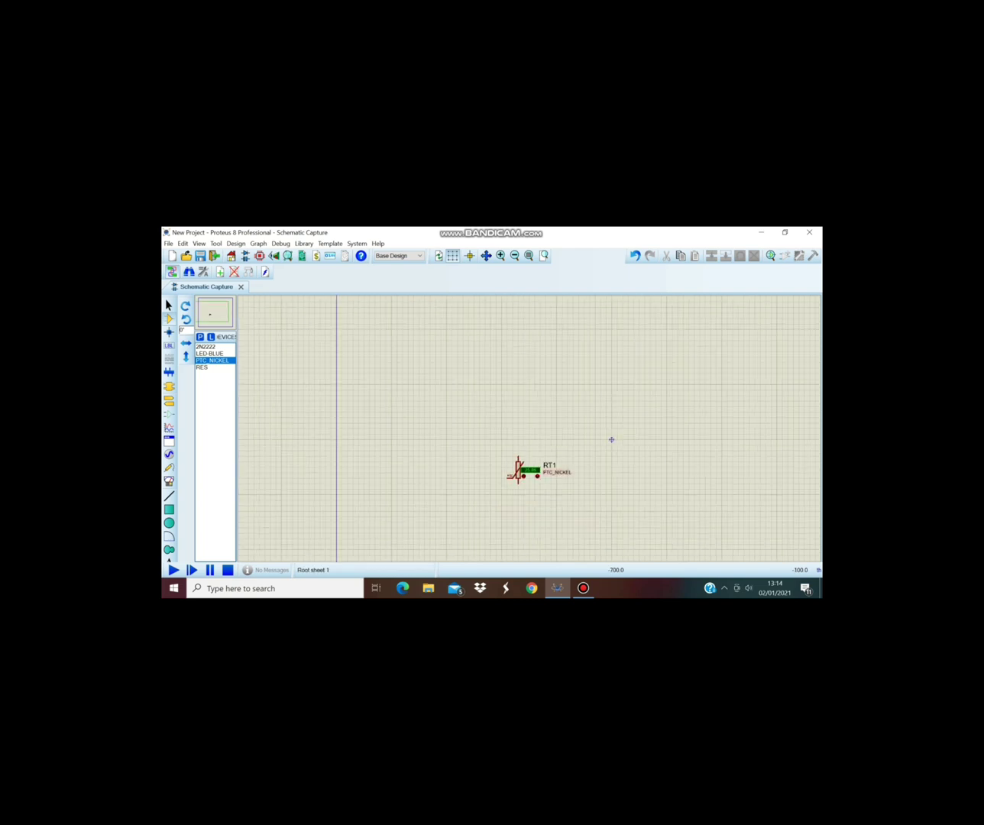
pyautogui.scroll(1, 659, 395)
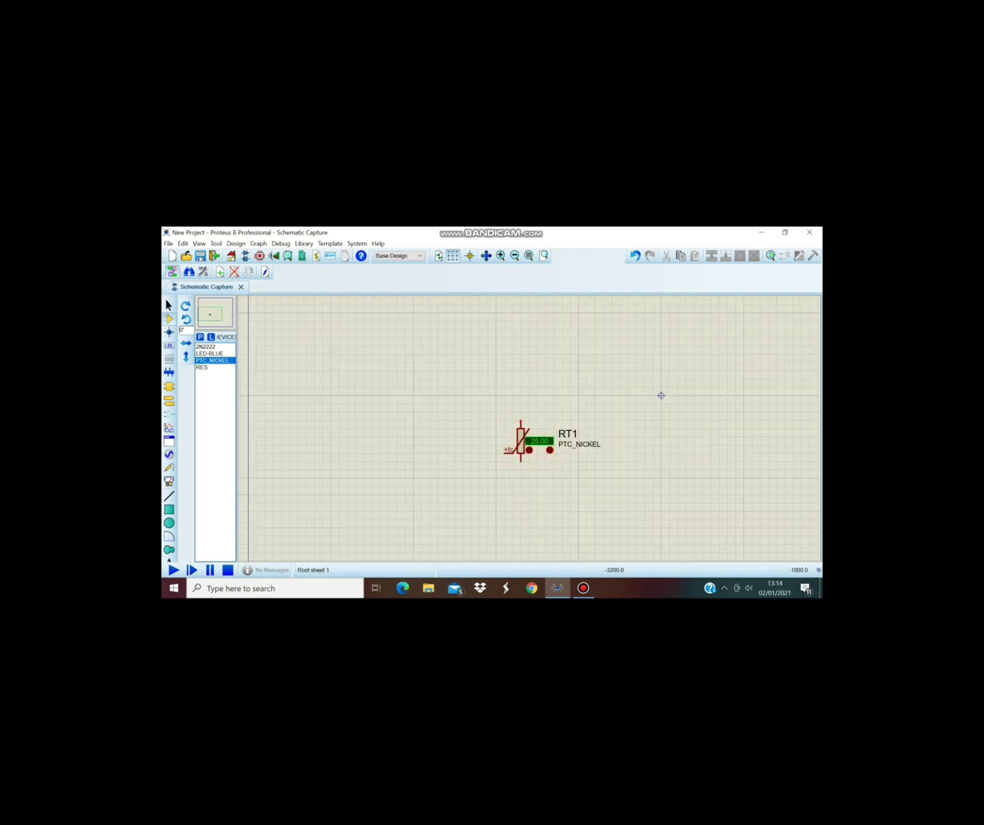
# Place one RES resistor above the thermistor, rotated clockwise and aligned with it, and a second horizontal one to the right between them.
pyautogui.click(201, 367)
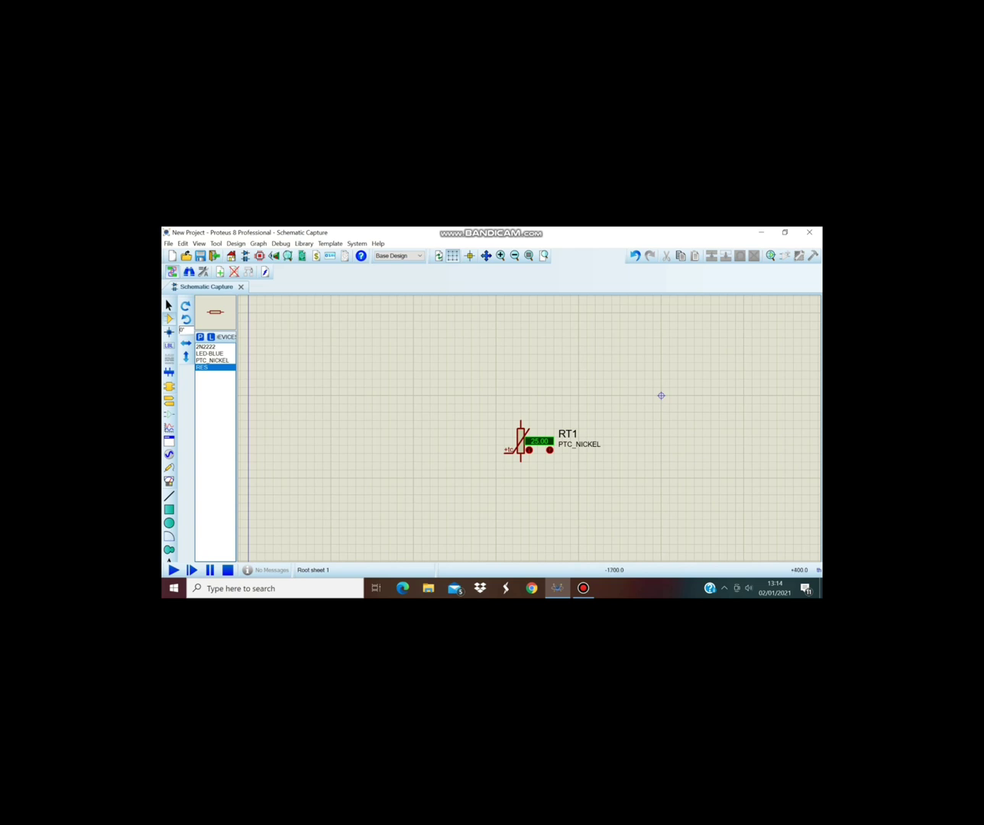
pyautogui.click(516, 363)
pyautogui.click(517, 362)
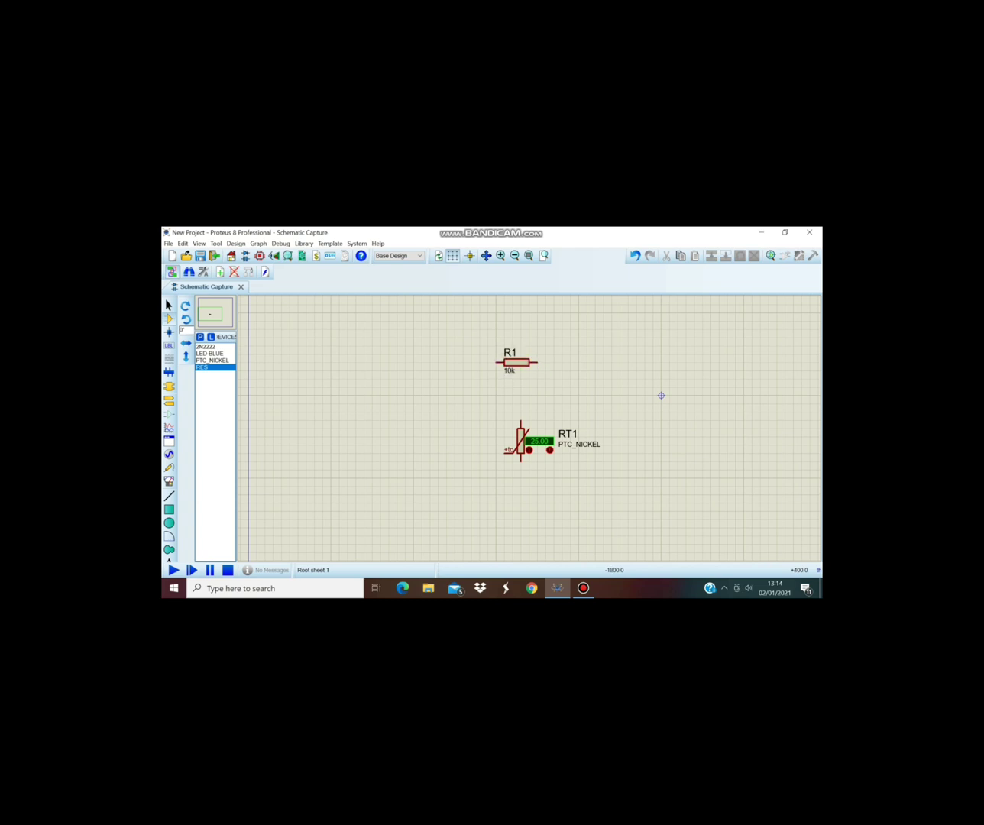
pyautogui.rightClick(525, 362)
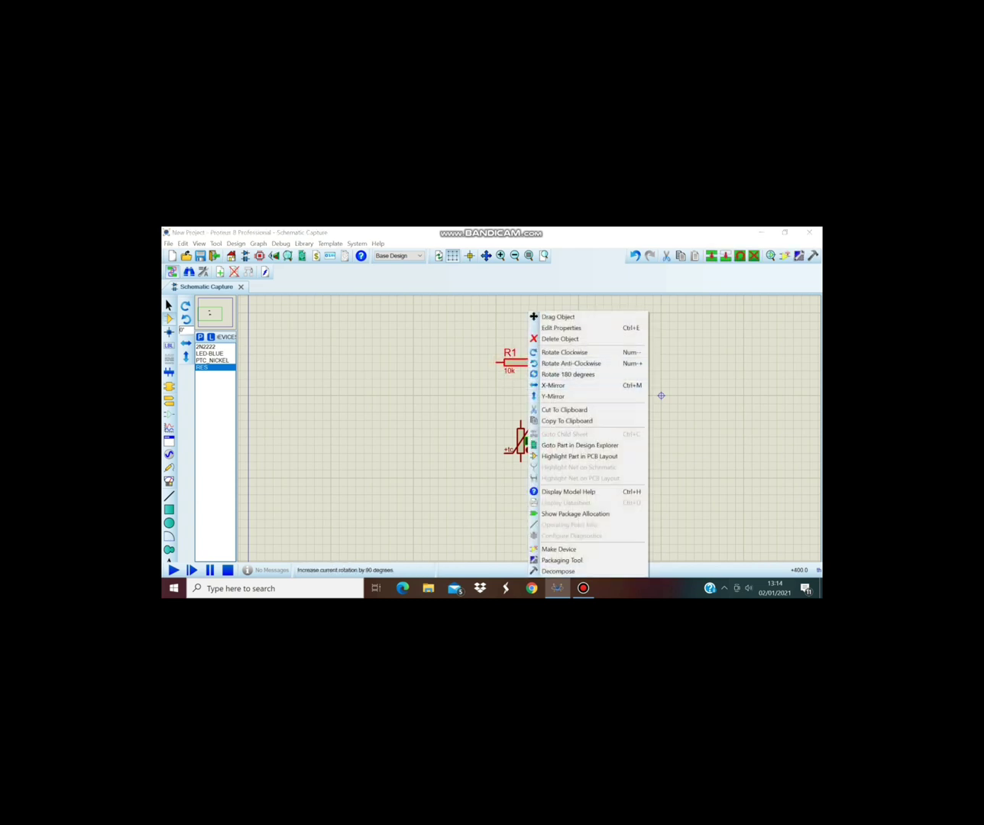
pyautogui.click(566, 353)
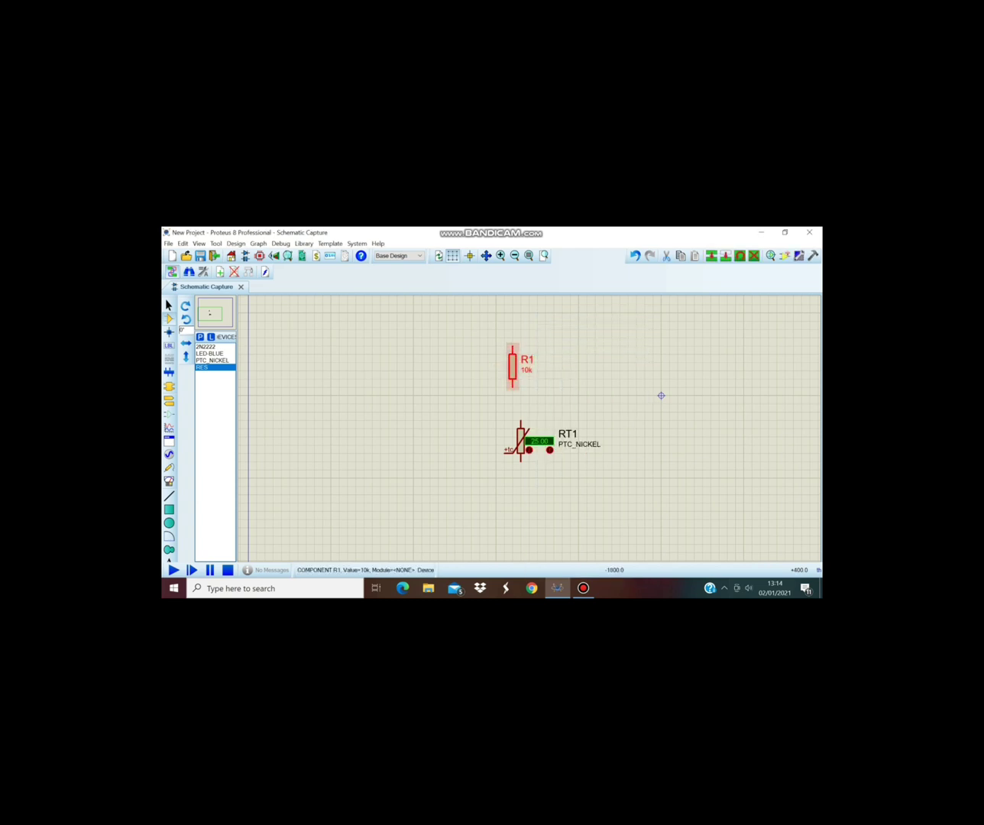
pyautogui.moveTo(513, 363)
pyautogui.mouseDown()
pyautogui.moveTo(528, 372)
pyautogui.moveTo(520, 364)
pyautogui.mouseUp()
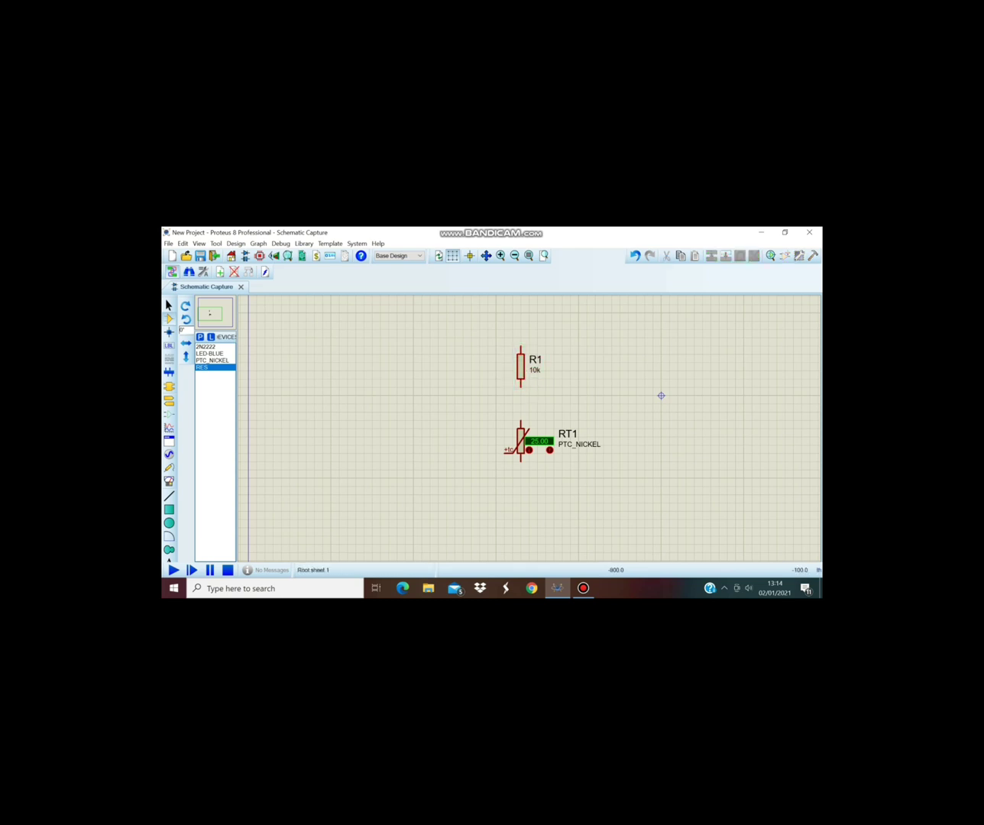
pyautogui.click(595, 402)
pyautogui.click(599, 403)
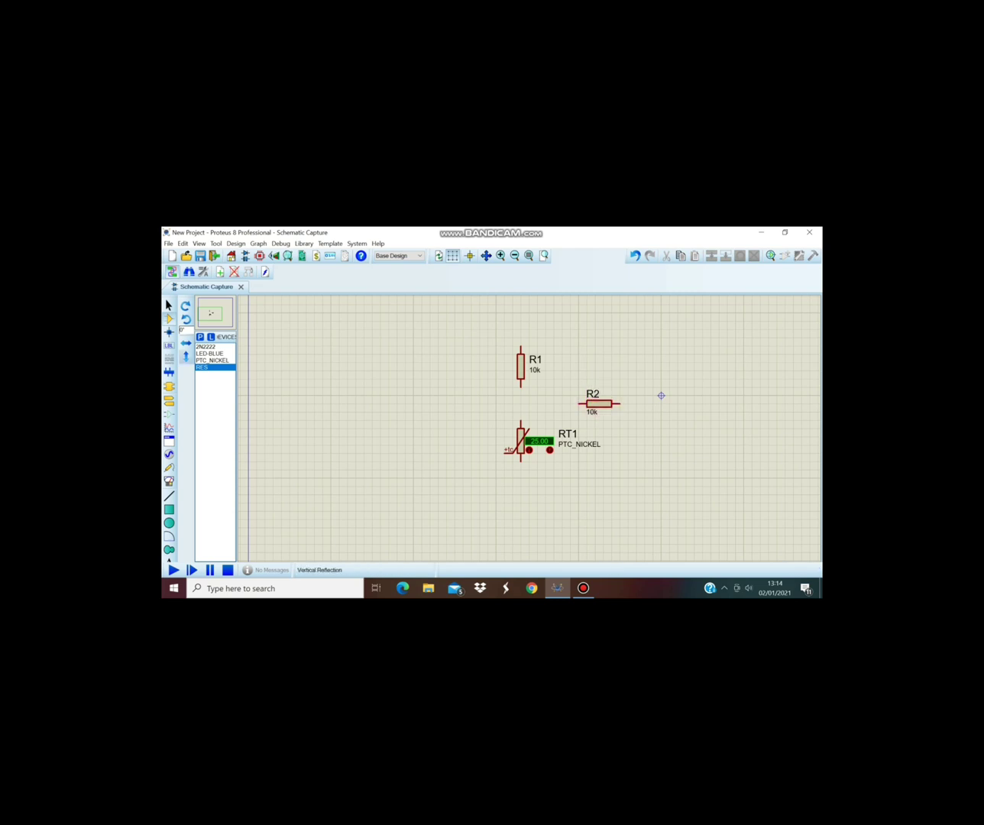
# Place a 2N2222 transistor to the right of R2 and a LED-BLUE directly above its collector.
pyautogui.click(205, 345)
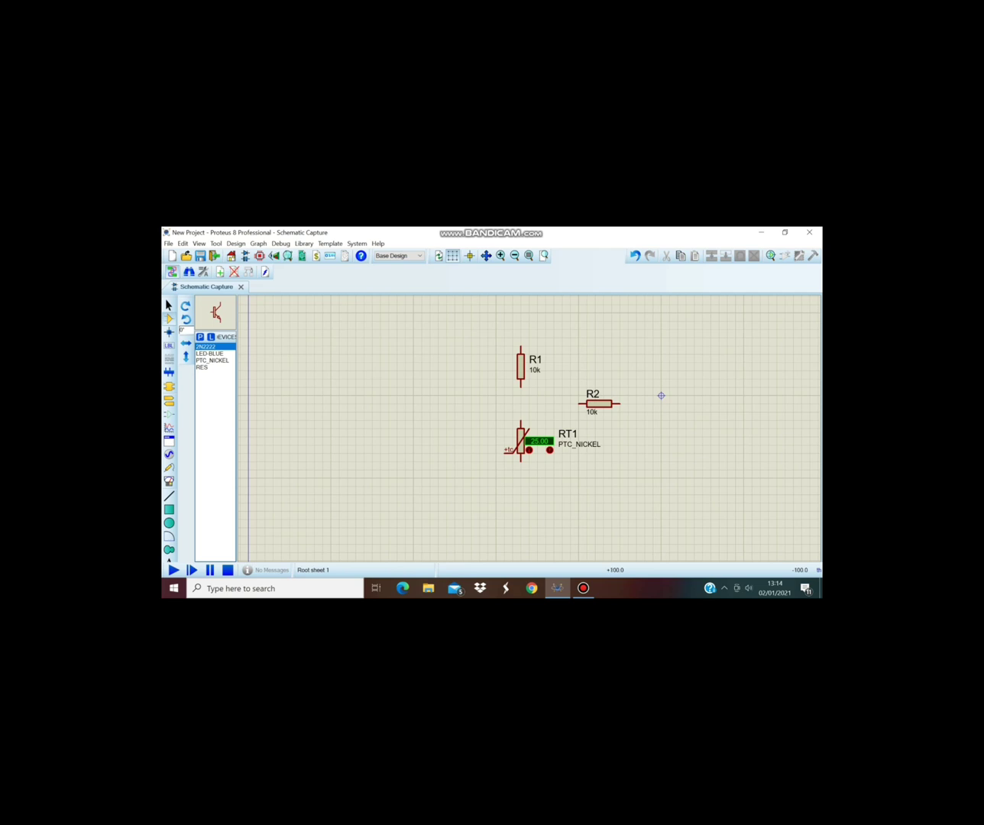
pyautogui.click(661, 395)
pyautogui.click(663, 396)
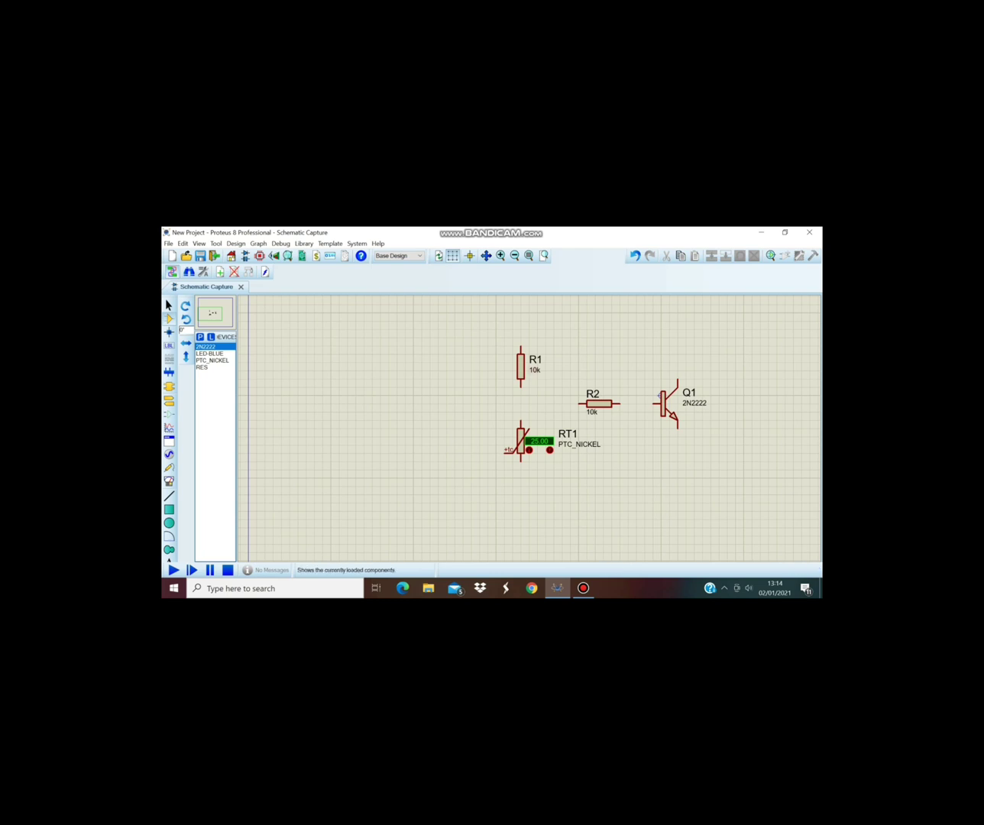
pyautogui.click(209, 353)
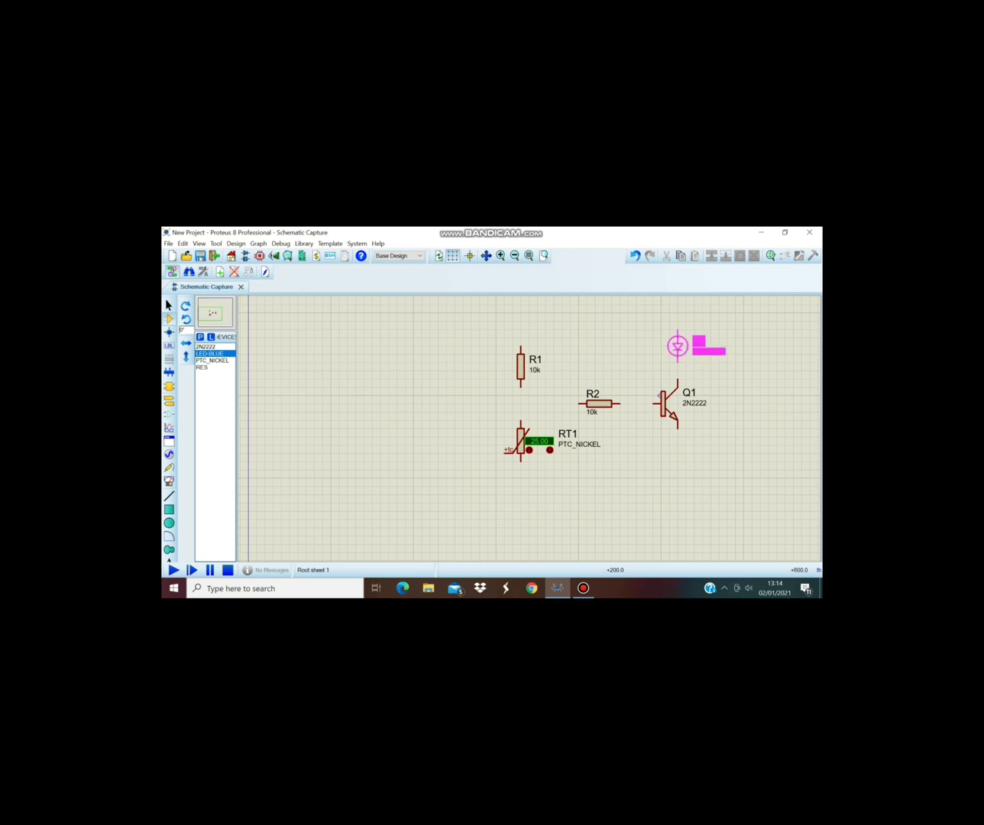
pyautogui.click(677, 346)
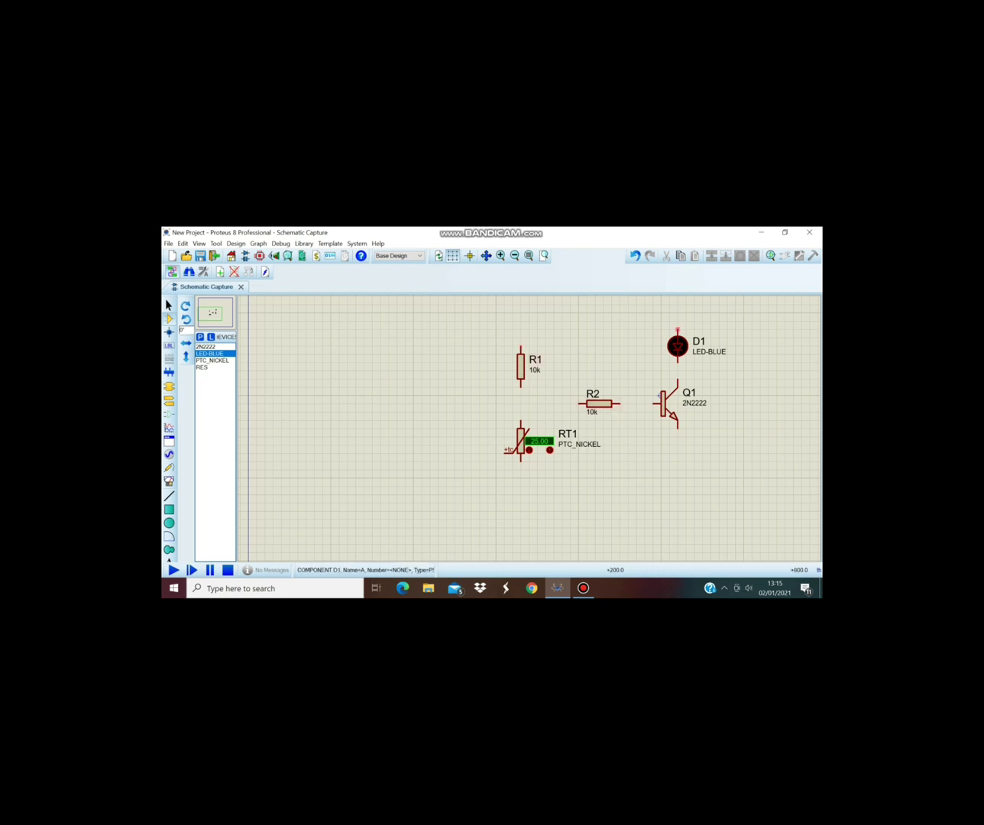
pyautogui.click(677, 330)
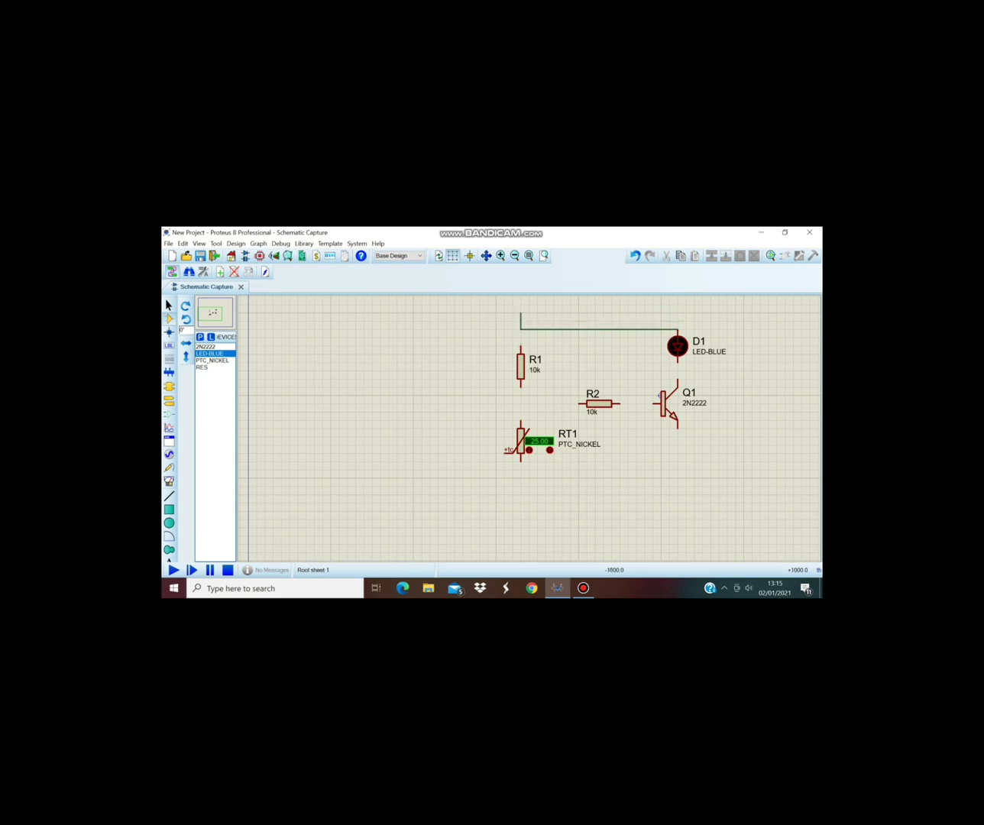
pyautogui.press('Escape')
pyautogui.click(677, 330)
pyautogui.press('Escape')
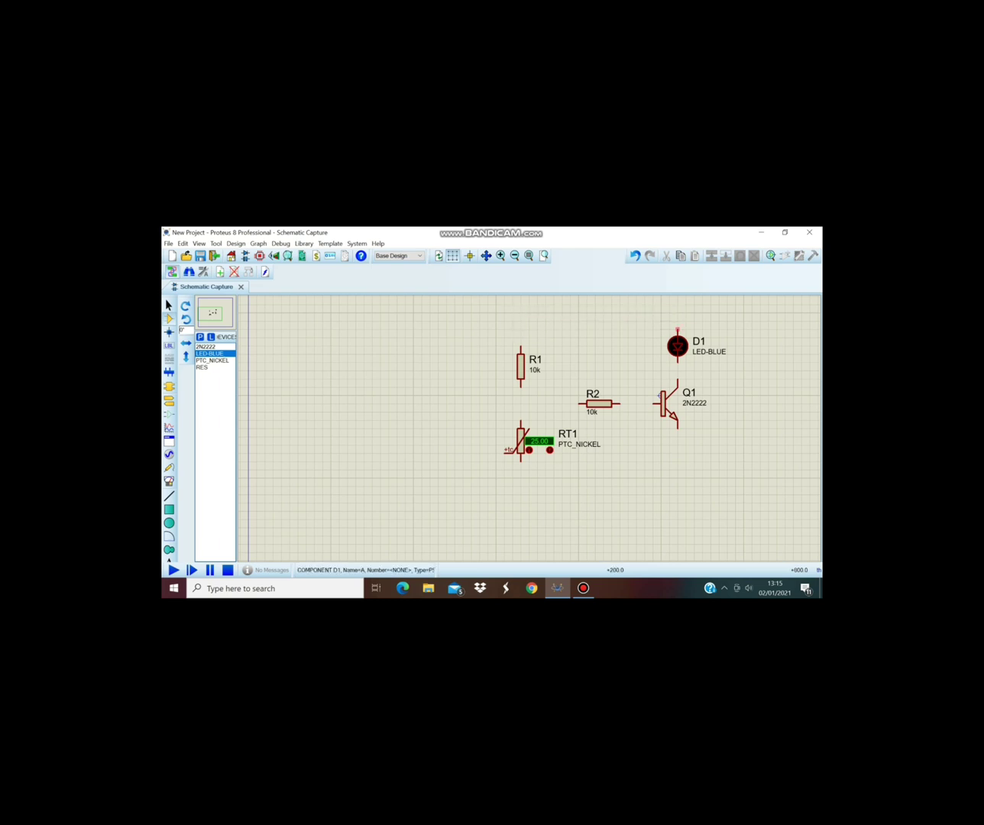
# Wire the LED's upper pin across to R1's upper pin, and join R1, the thermistor and R2's left pin at one node.
pyautogui.click(677, 330)
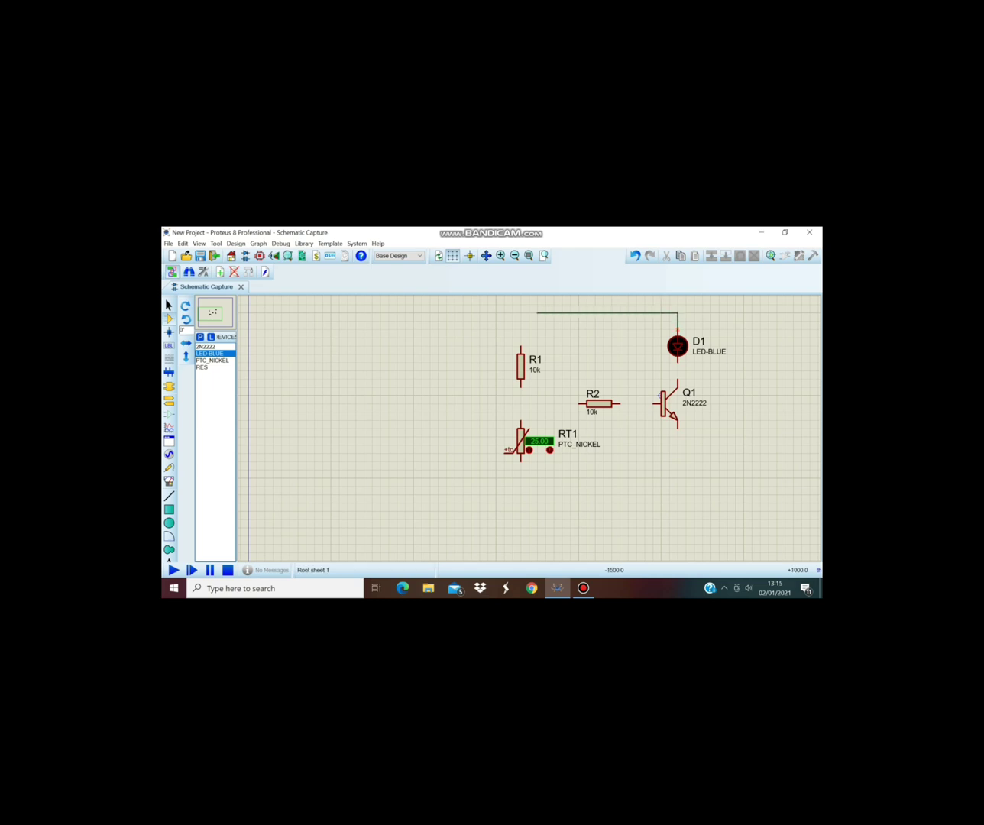
pyautogui.click(520, 353)
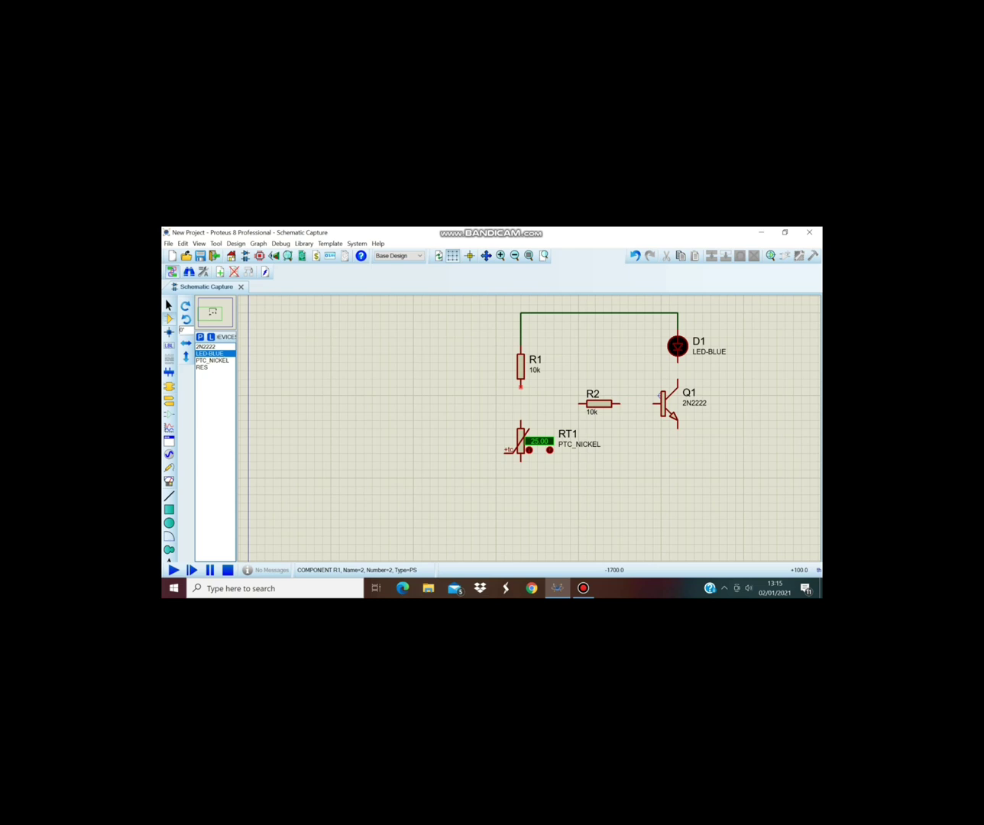
pyautogui.click(520, 386)
pyautogui.click(521, 403)
pyautogui.click(580, 403)
# Wire R2's right pin to the transistor's base and the LED's lower pin to its collector.
pyautogui.click(619, 403)
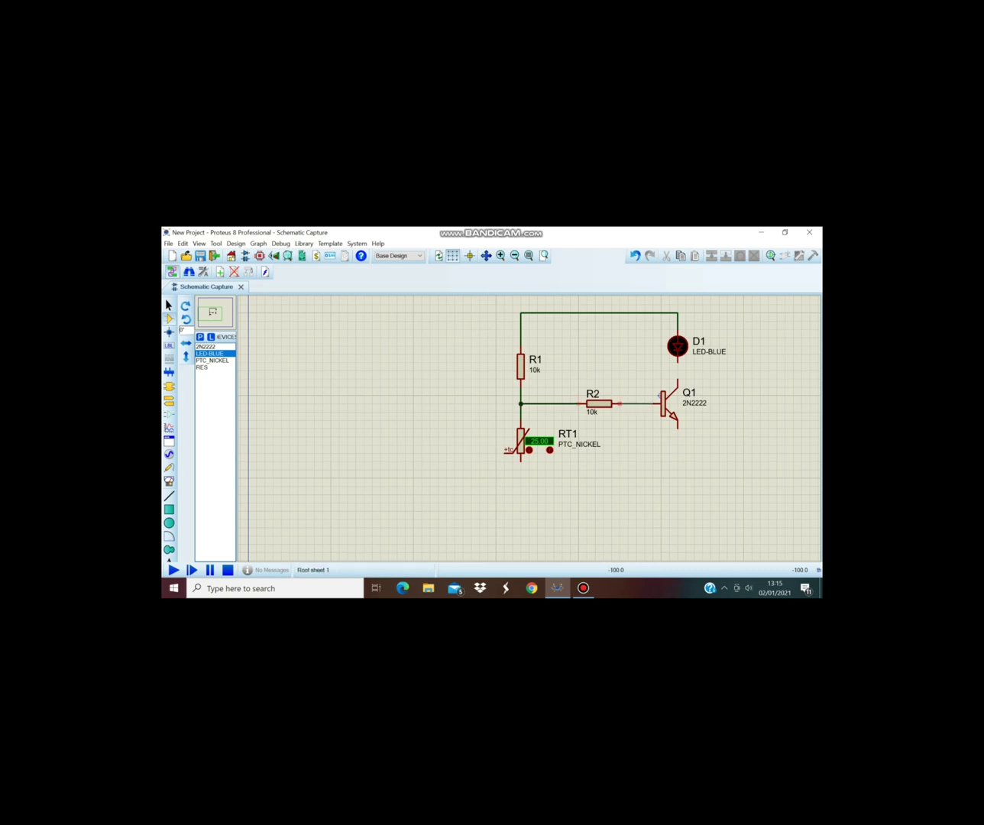
pyautogui.click(655, 402)
pyautogui.click(678, 362)
pyautogui.click(677, 380)
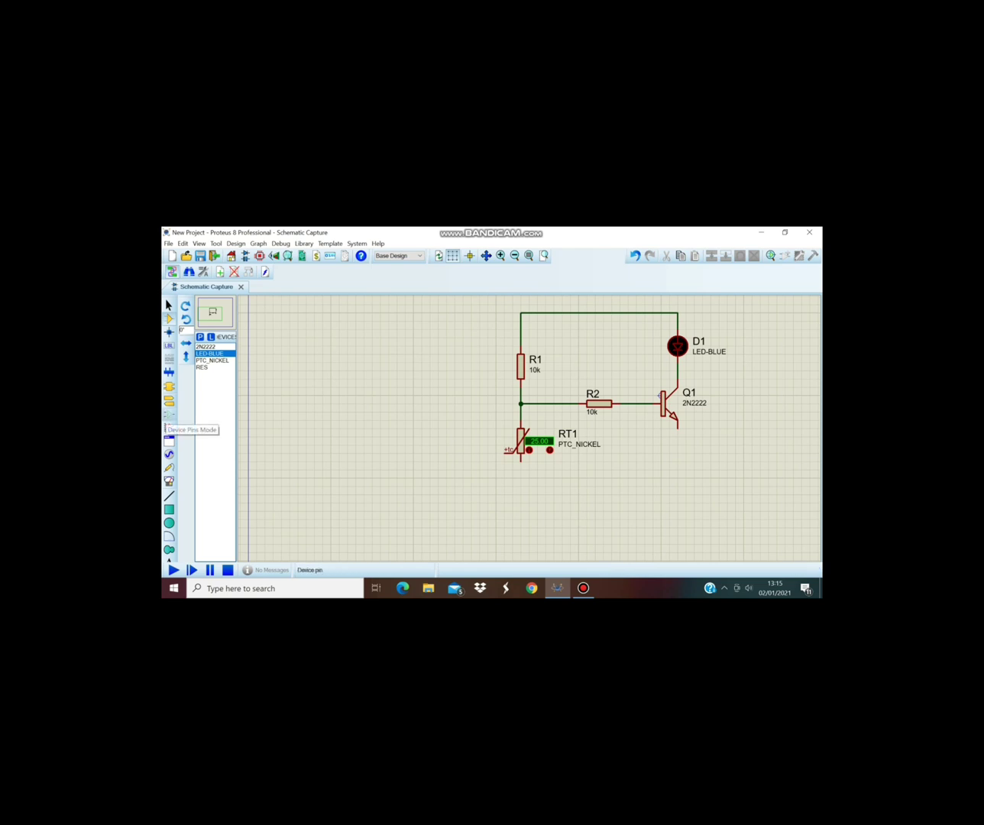
pyautogui.click(169, 414)
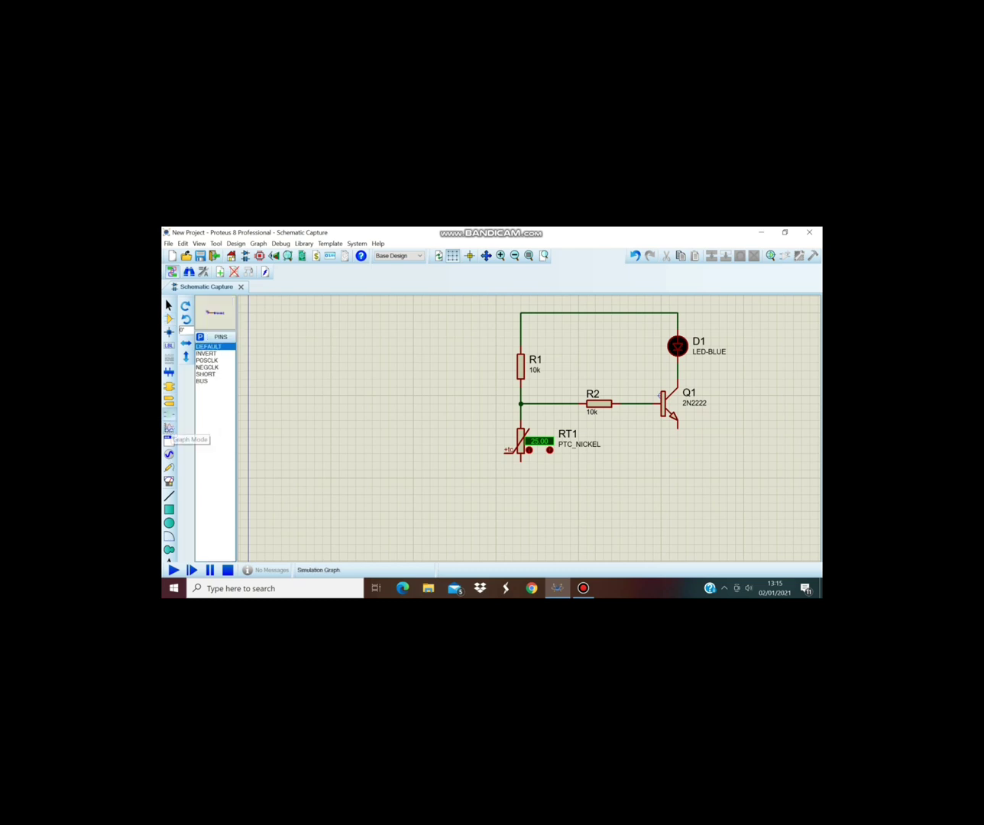
pyautogui.click(169, 428)
pyautogui.click(169, 453)
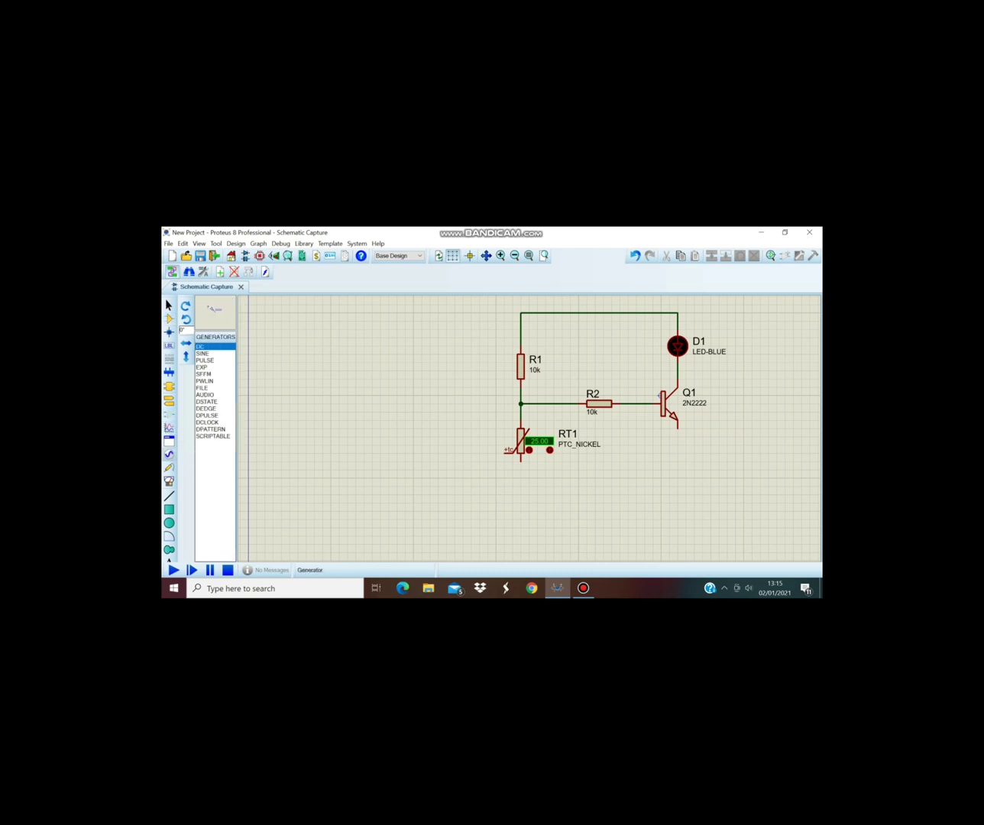
pyautogui.click(169, 468)
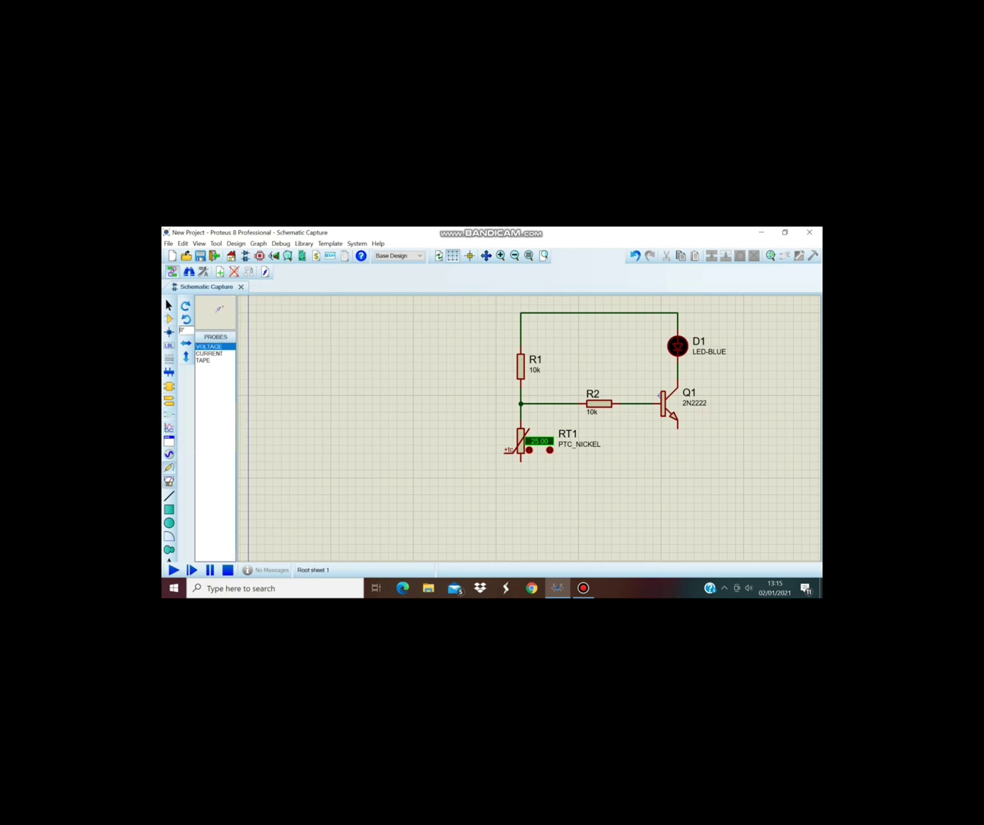
# Place a DC voltmeter to the left of the thermistor and wire its positive pin to the R1–R2 junction.
pyautogui.click(169, 480)
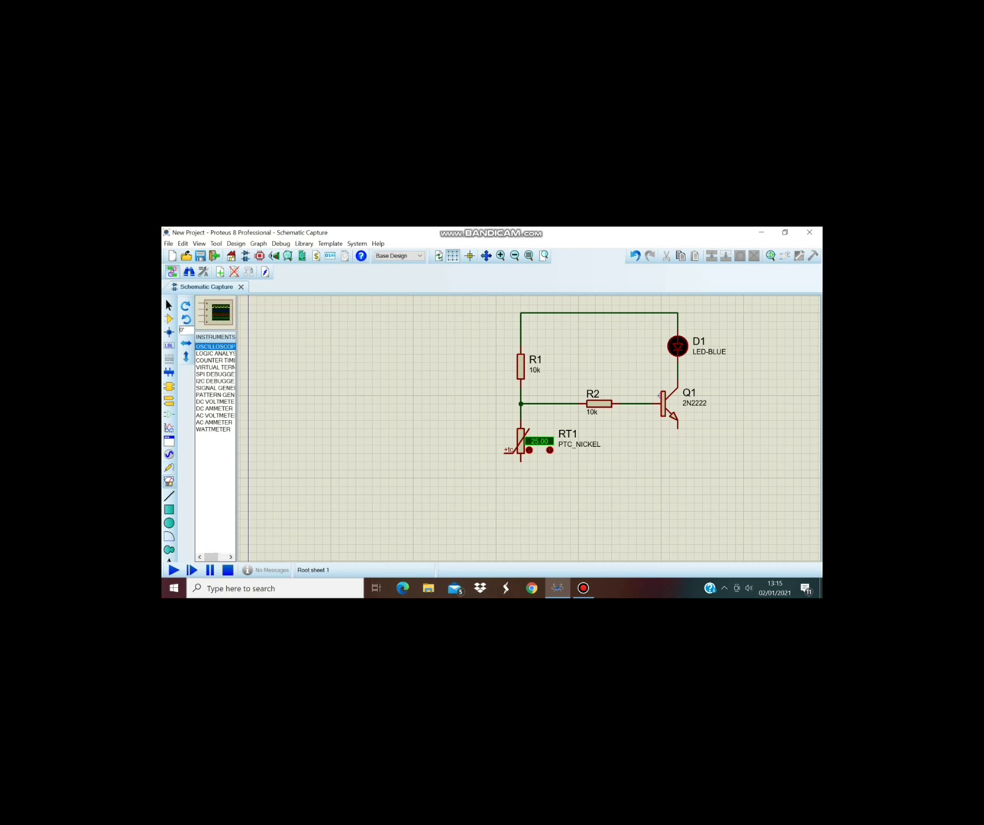
pyautogui.click(216, 403)
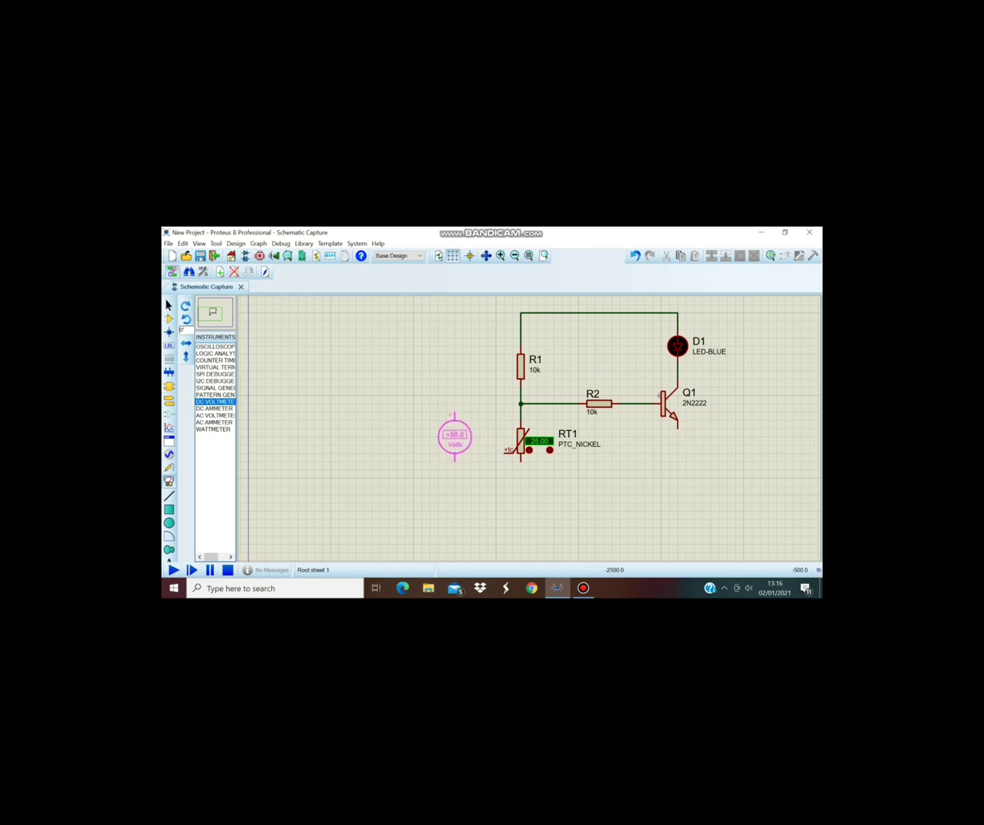
pyautogui.click(455, 435)
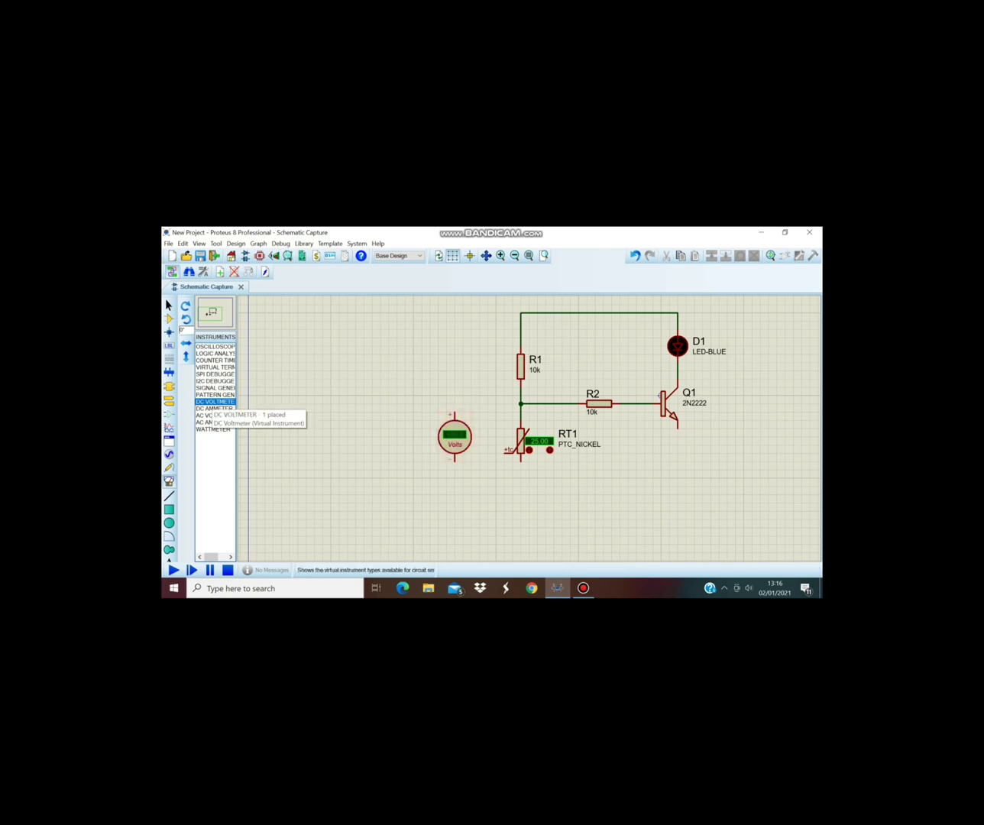
pyautogui.click(454, 414)
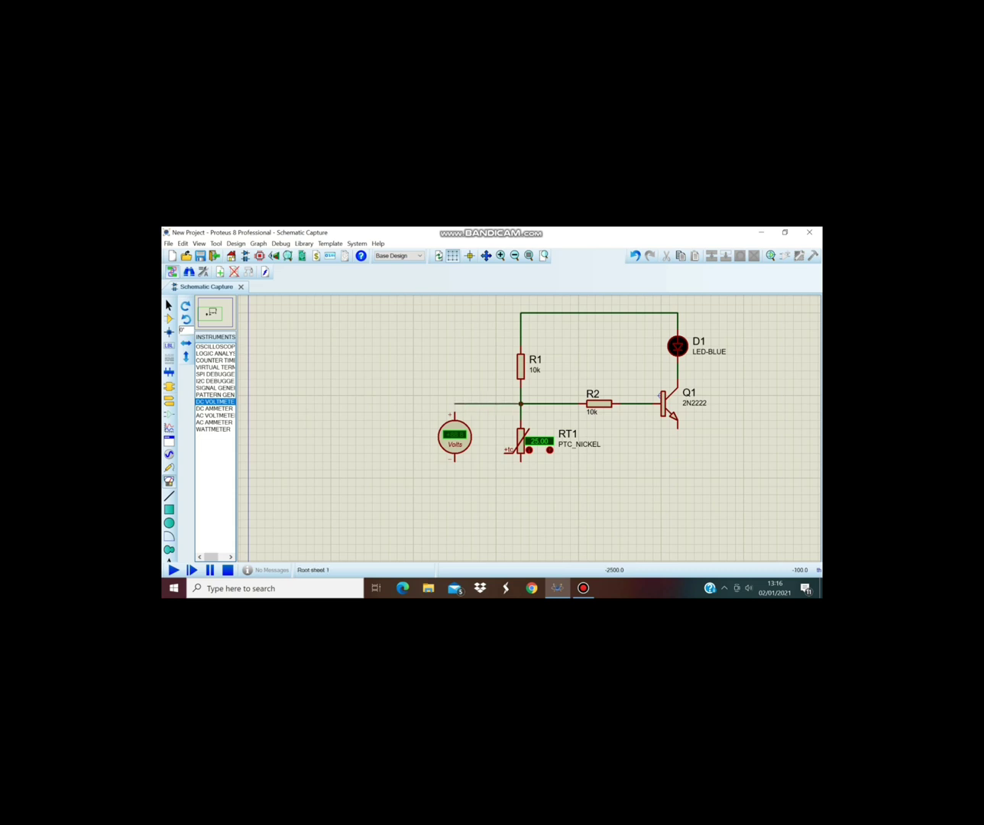
pyautogui.click(455, 415)
# Try wiring the voltmeter's negative pin straight across to the thermistor's lower pin, and delete that wire.
pyautogui.click(522, 460)
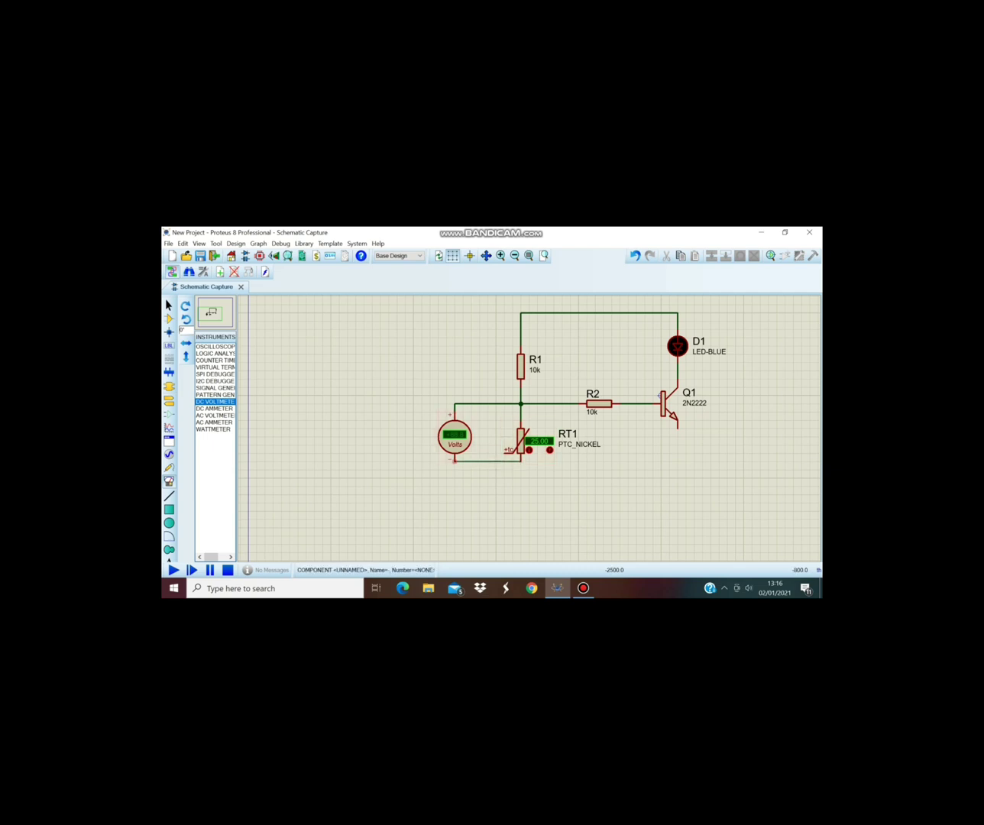
pyautogui.press('Escape')
pyautogui.click(454, 459)
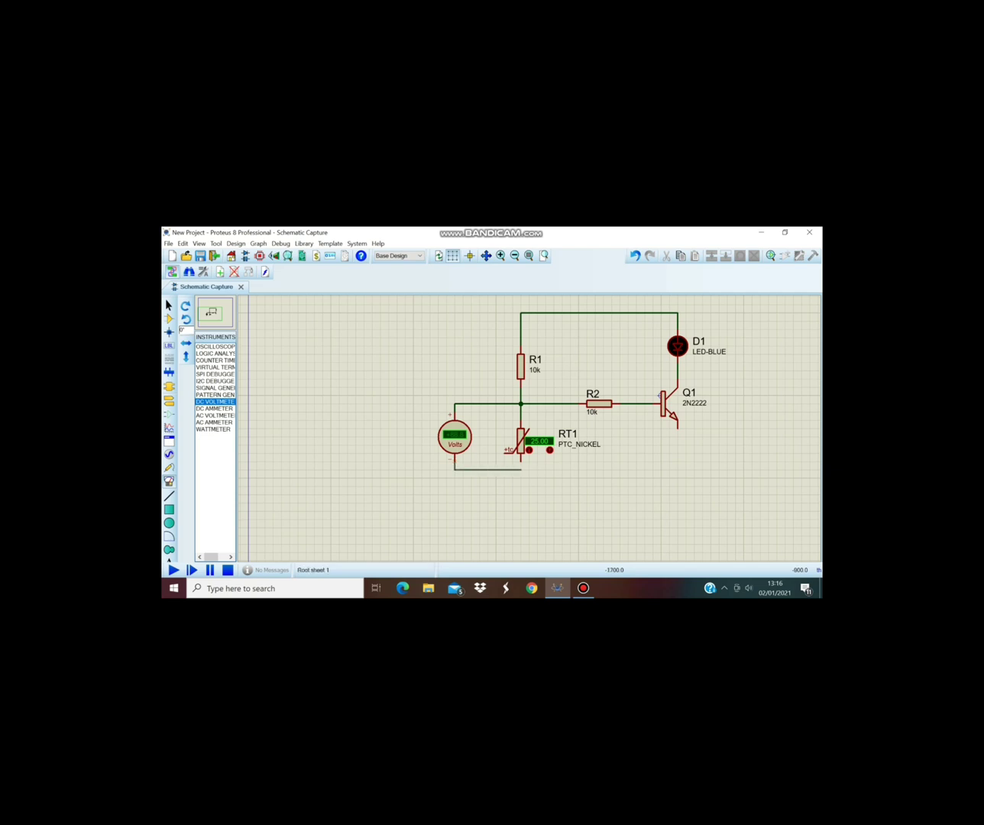
pyautogui.click(521, 462)
pyautogui.rightClick(510, 460)
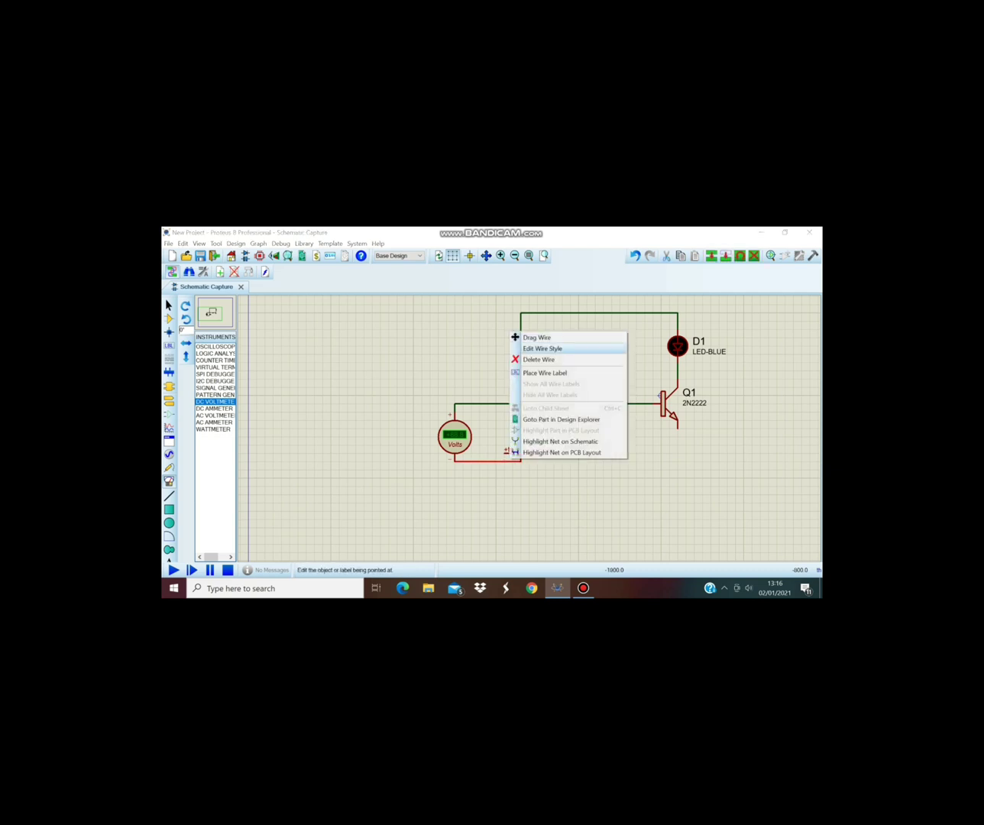
pyautogui.click(538, 358)
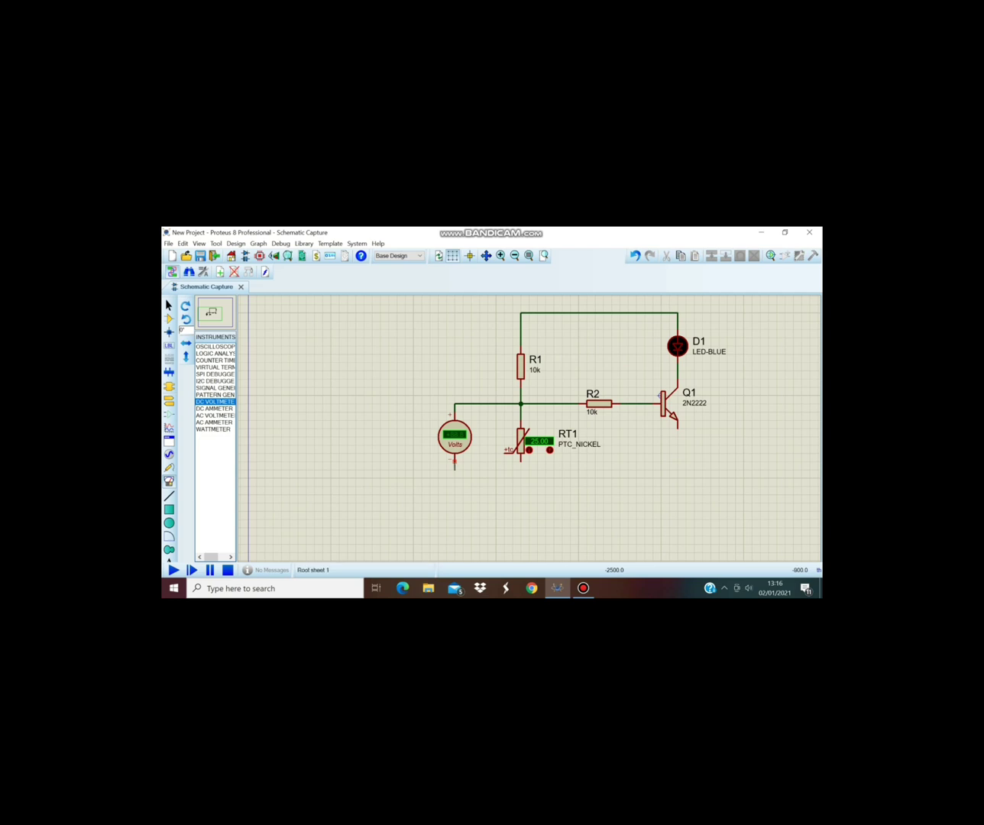
# Wire the voltmeter's negative pin, the thermistor's lower pin and the transistor's emitter together along a common line below them.
pyautogui.click(455, 469)
pyautogui.click(521, 469)
pyautogui.click(676, 429)
pyautogui.click(521, 468)
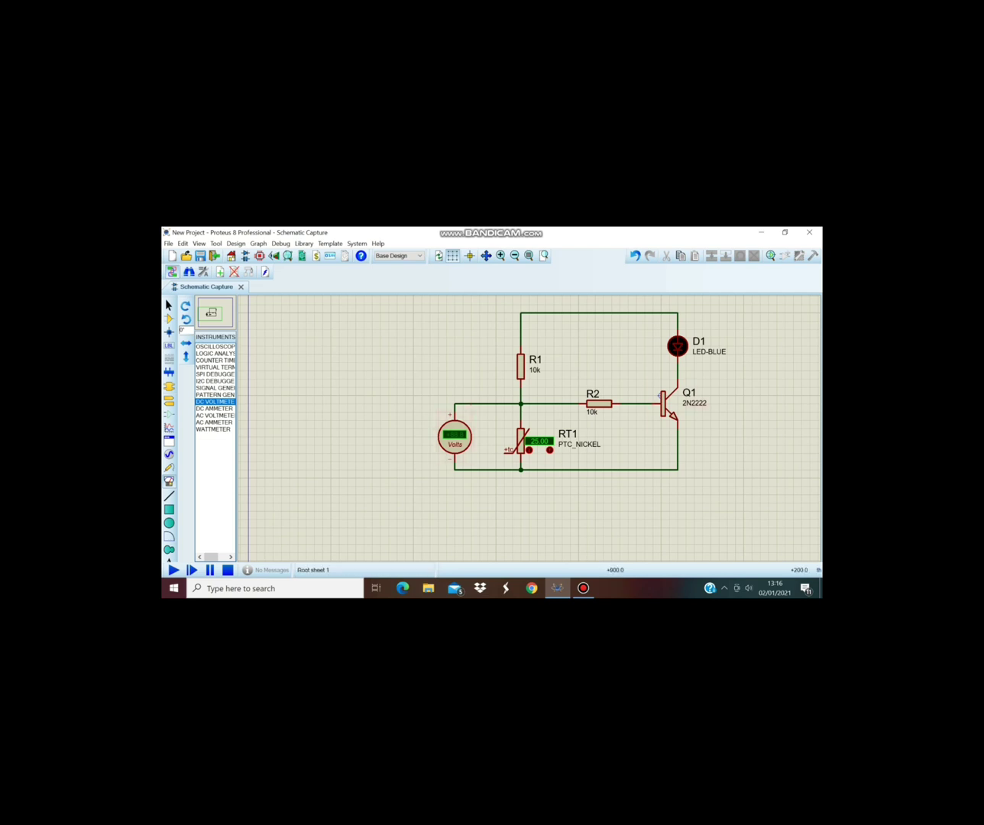
# Place a second DC voltmeter to the right of transistor Q1.
pyautogui.click(743, 387)
pyautogui.click(743, 396)
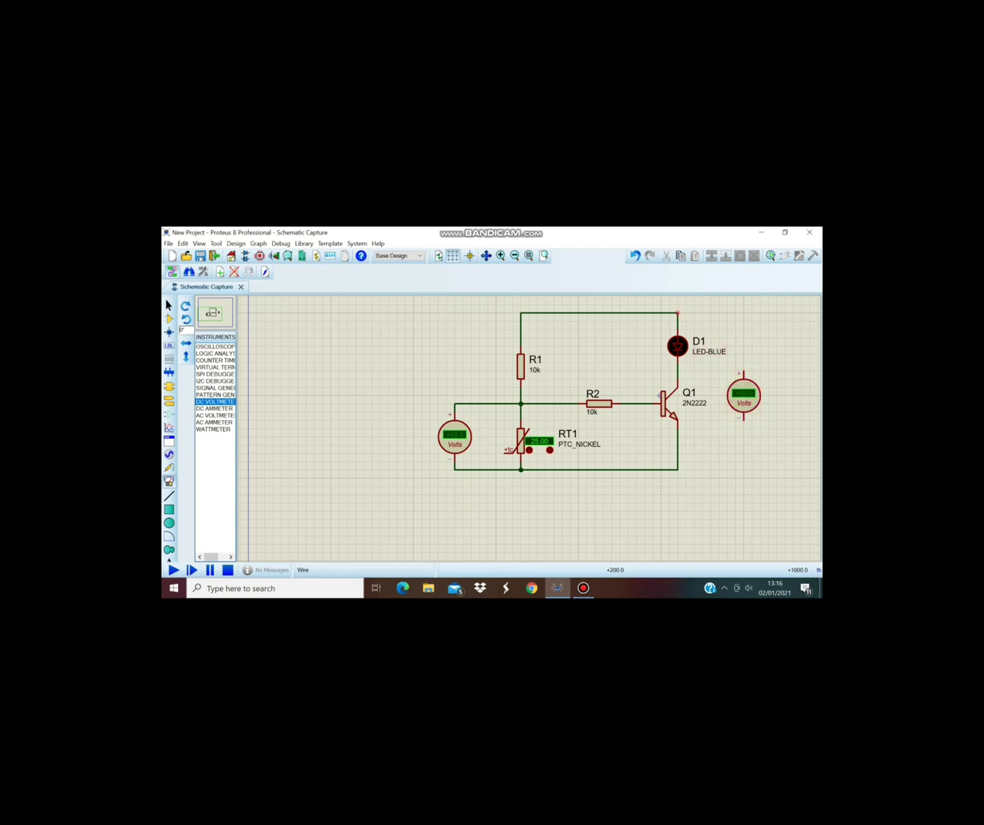
# Try wiring the line above the LED to the second voltmeter's positive pin, and delete that wire.
pyautogui.click(676, 312)
pyautogui.click(743, 375)
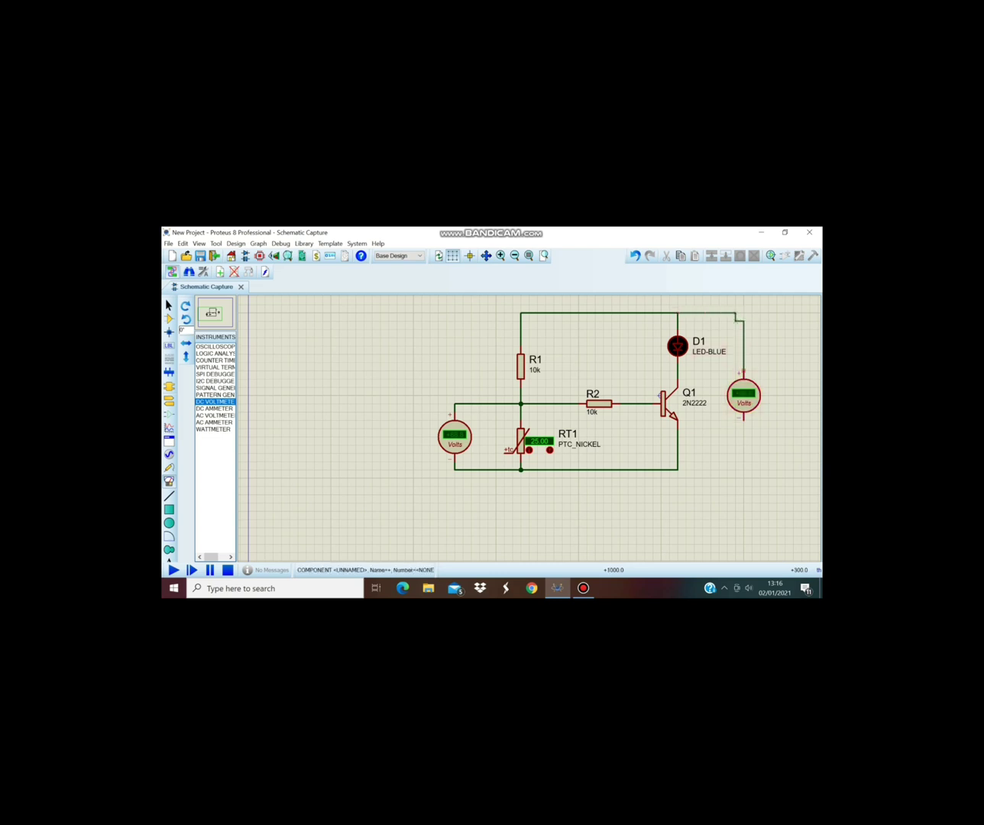
pyautogui.rightClick(735, 320)
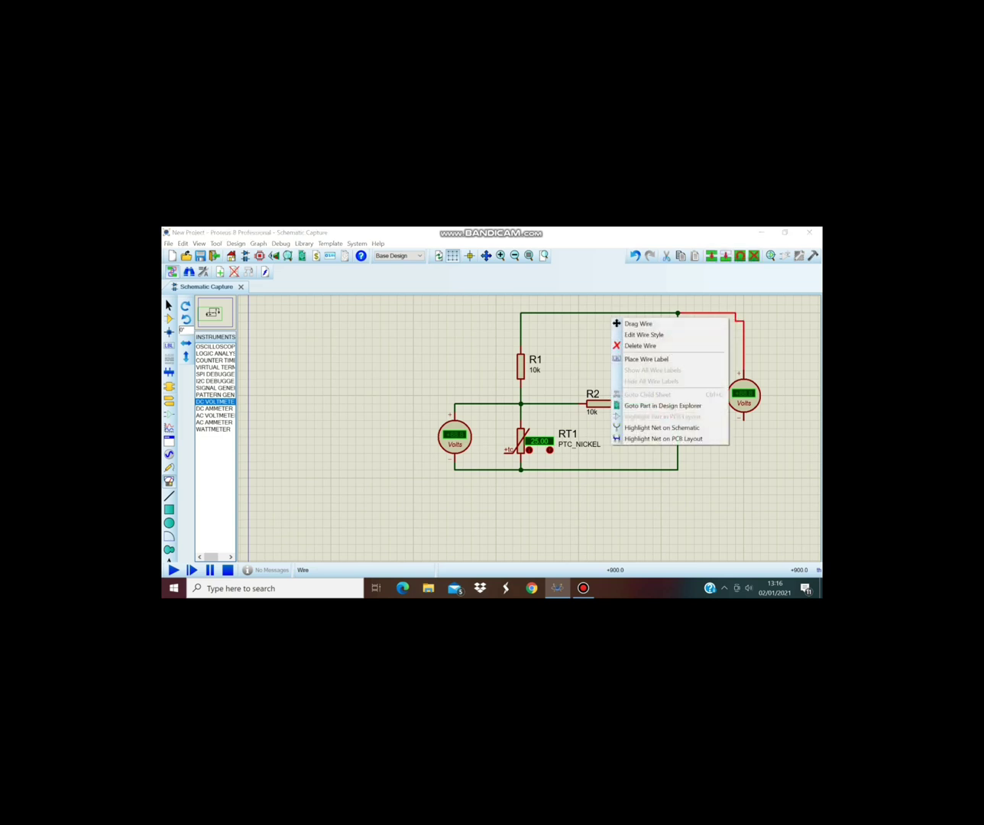
pyautogui.click(687, 324)
pyautogui.click(778, 320)
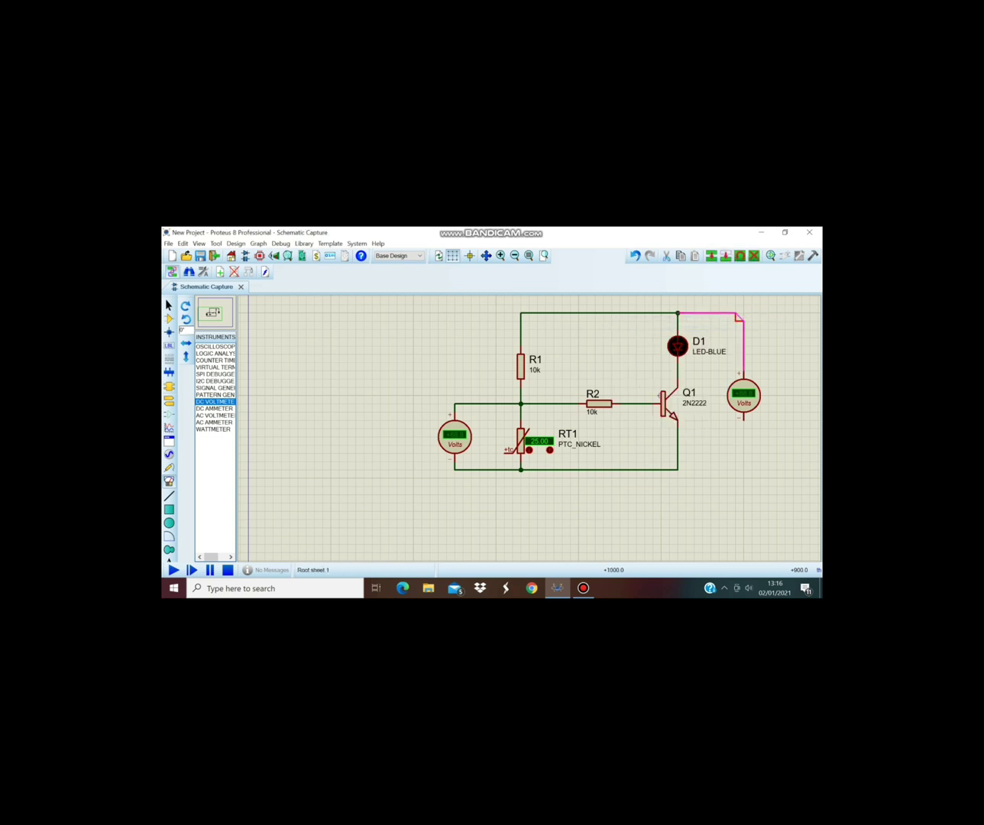
pyautogui.rightClick(614, 315)
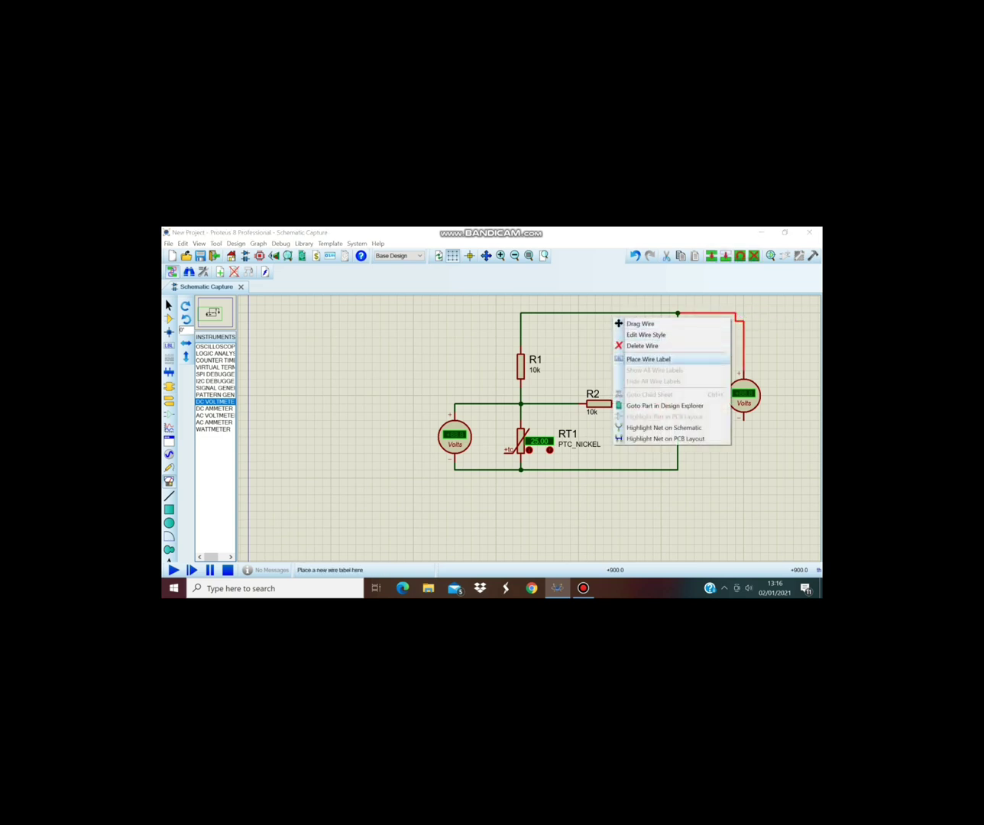
pyautogui.click(642, 346)
# Wire the second voltmeter's positive pin to the line above the LED and its negative pin to the common line below the emitter.
pyautogui.click(677, 313)
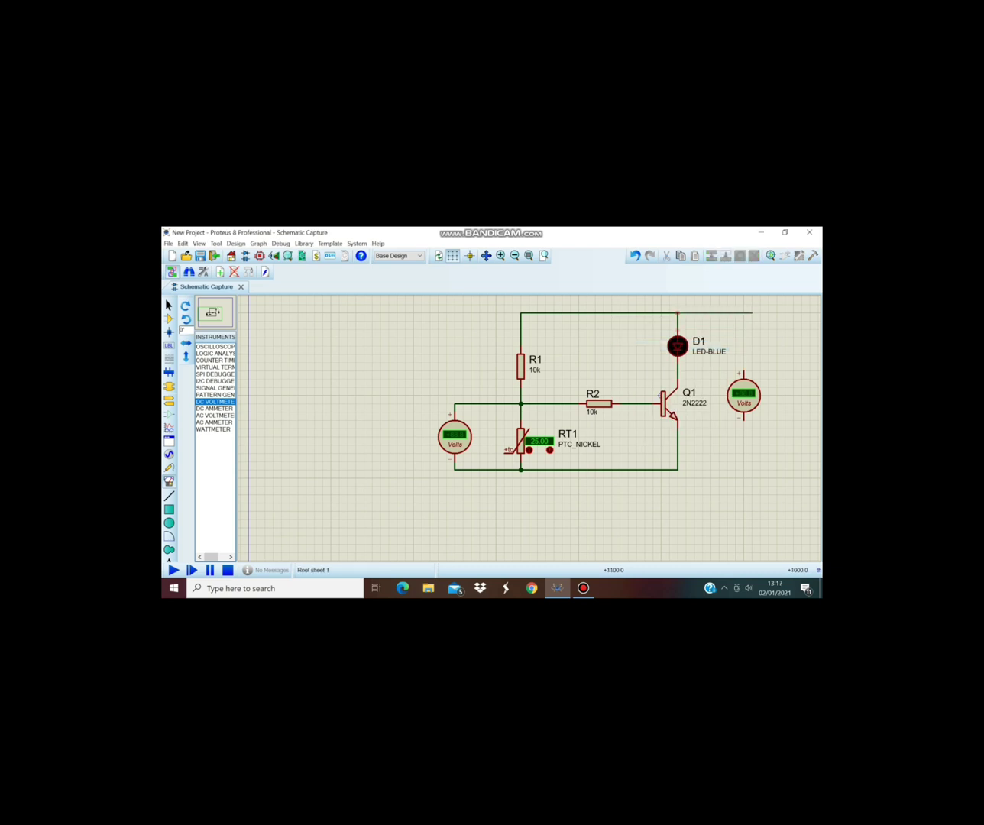
pyautogui.click(744, 376)
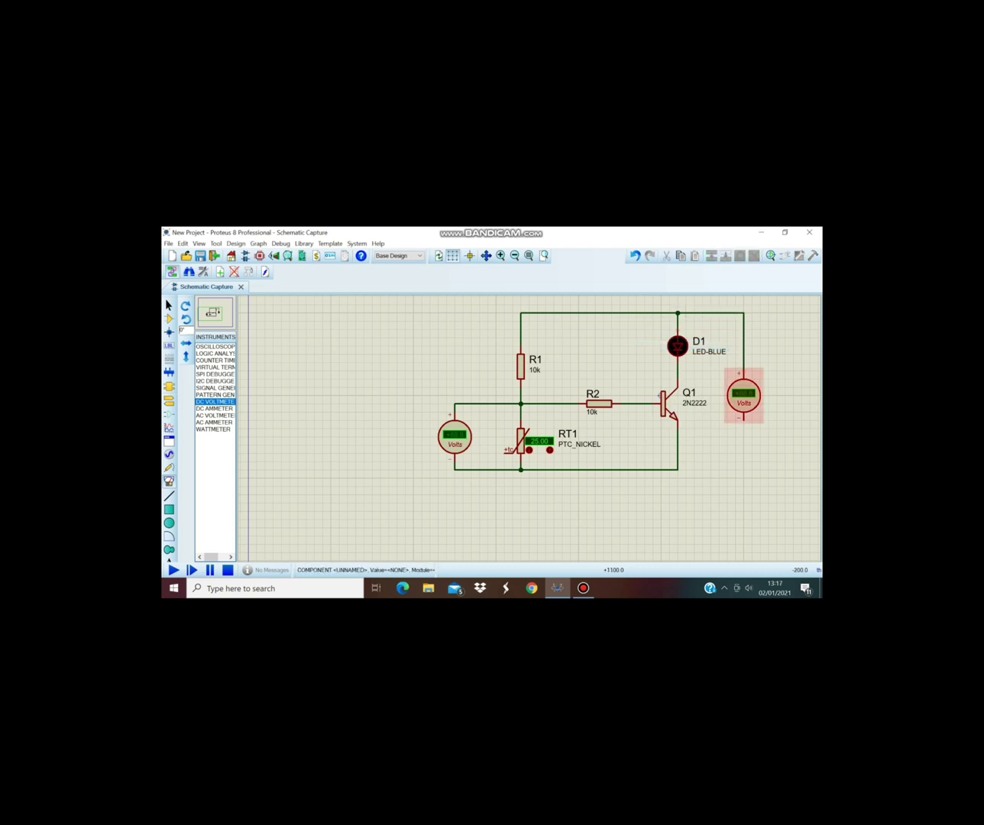
pyautogui.click(744, 418)
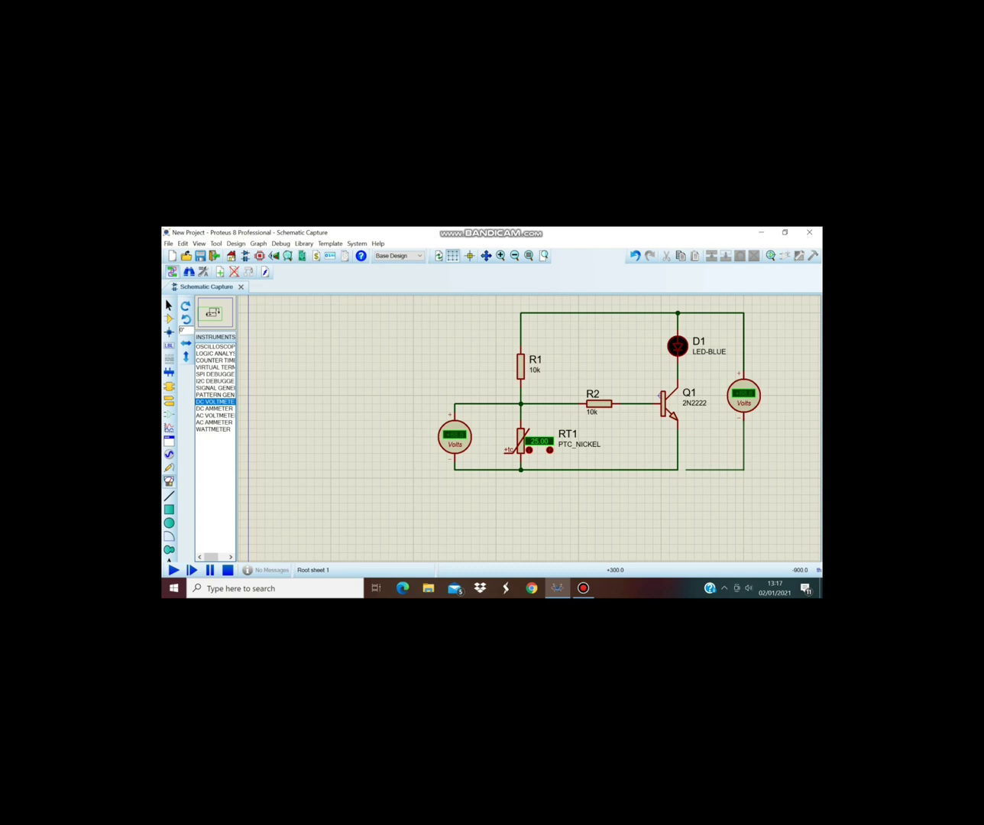
pyautogui.click(676, 470)
# Place a GROUND terminal on the common line, between the thermistor and the transistor's emitter.
pyautogui.click(170, 400)
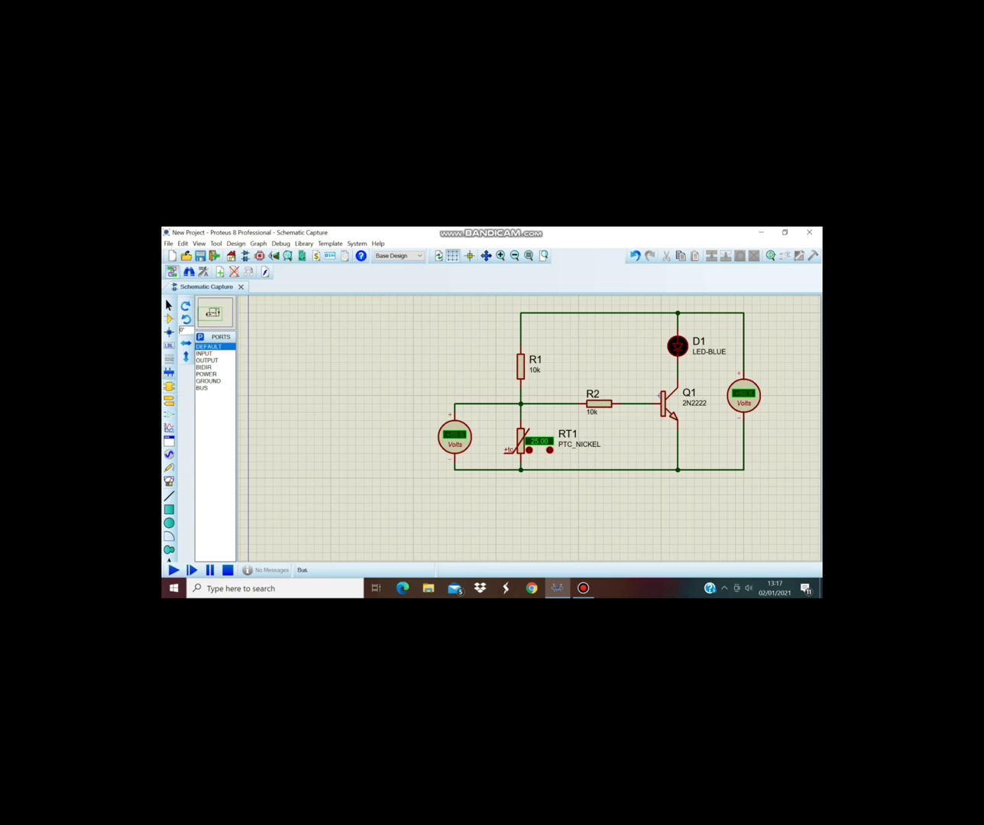
pyautogui.click(170, 415)
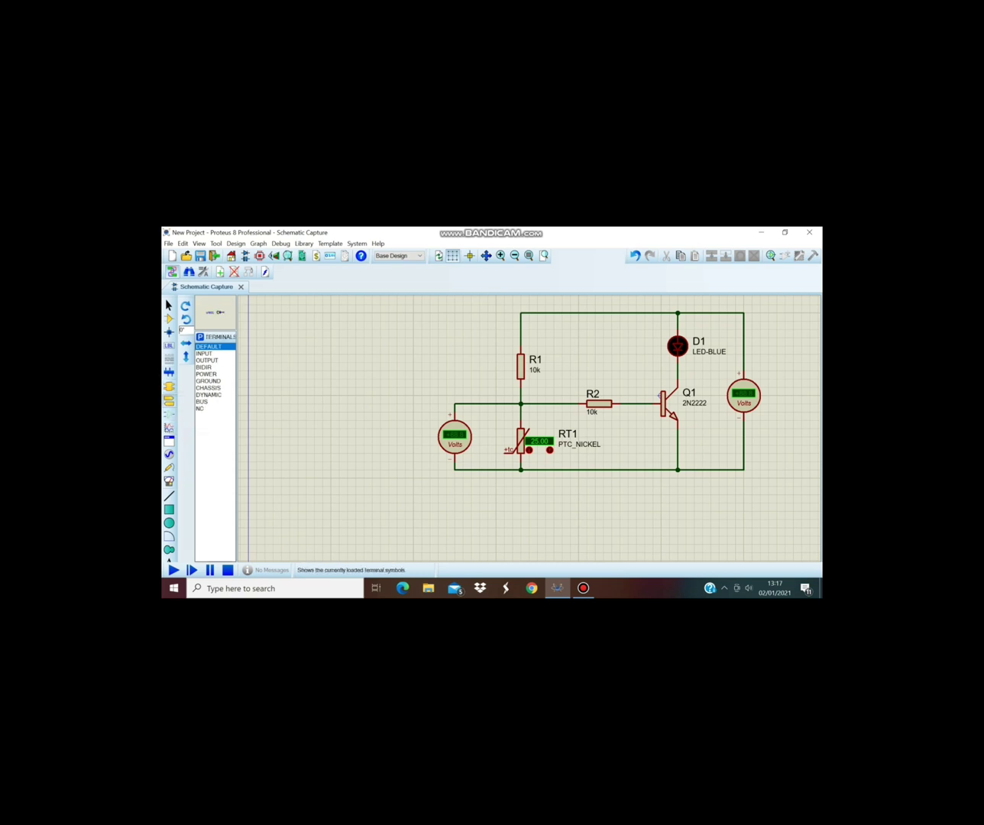
pyautogui.click(207, 381)
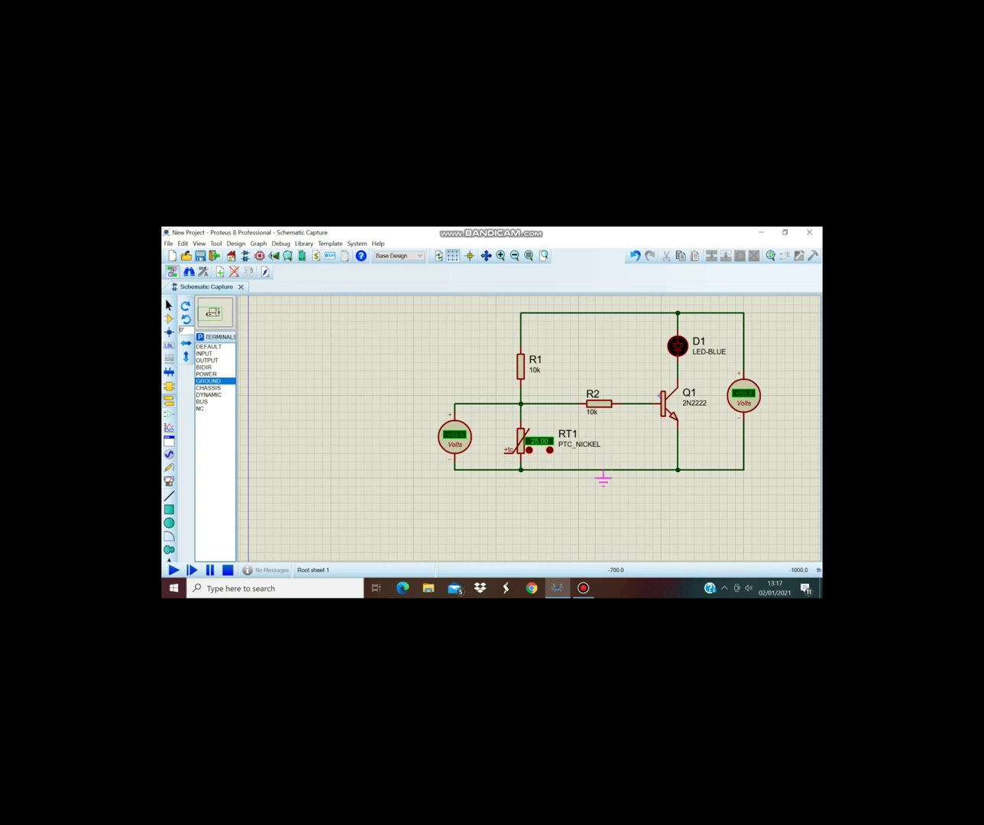
pyautogui.click(596, 475)
# Set the value of resistor R1 to 7k.
pyautogui.doubleClick(535, 369)
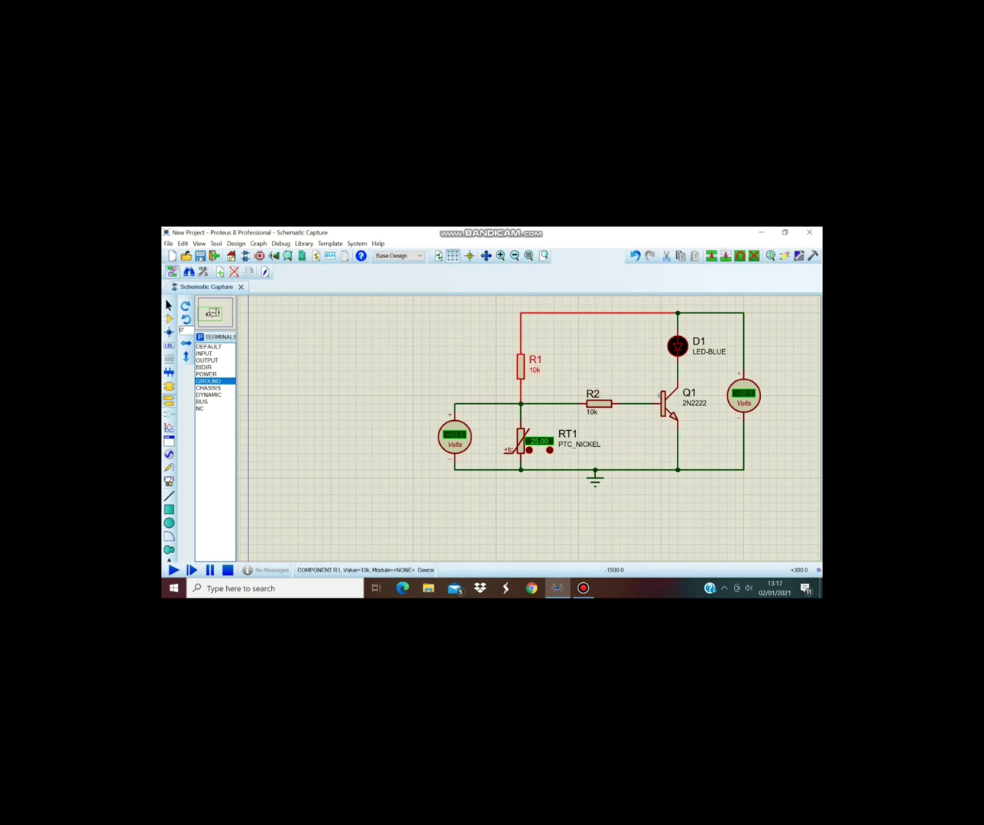
pyautogui.click(441, 317)
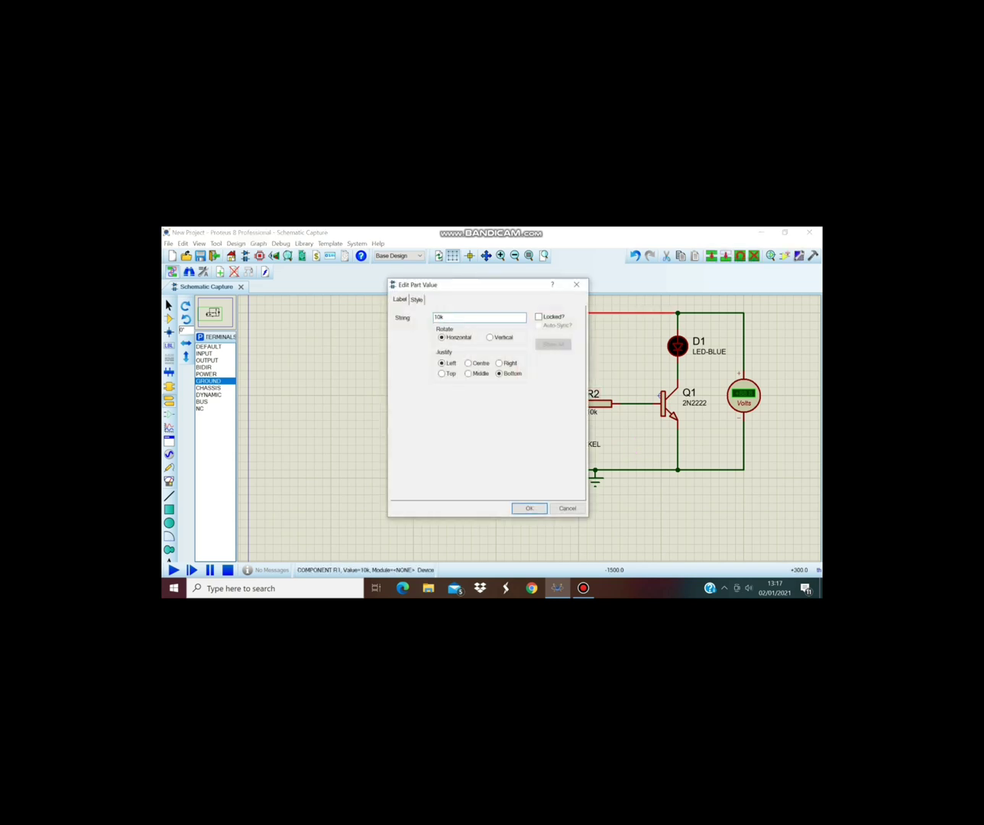
pyautogui.press('BackSpace')
pyautogui.press('BackSpace')
pyautogui.write('7')
pyautogui.click(529, 508)
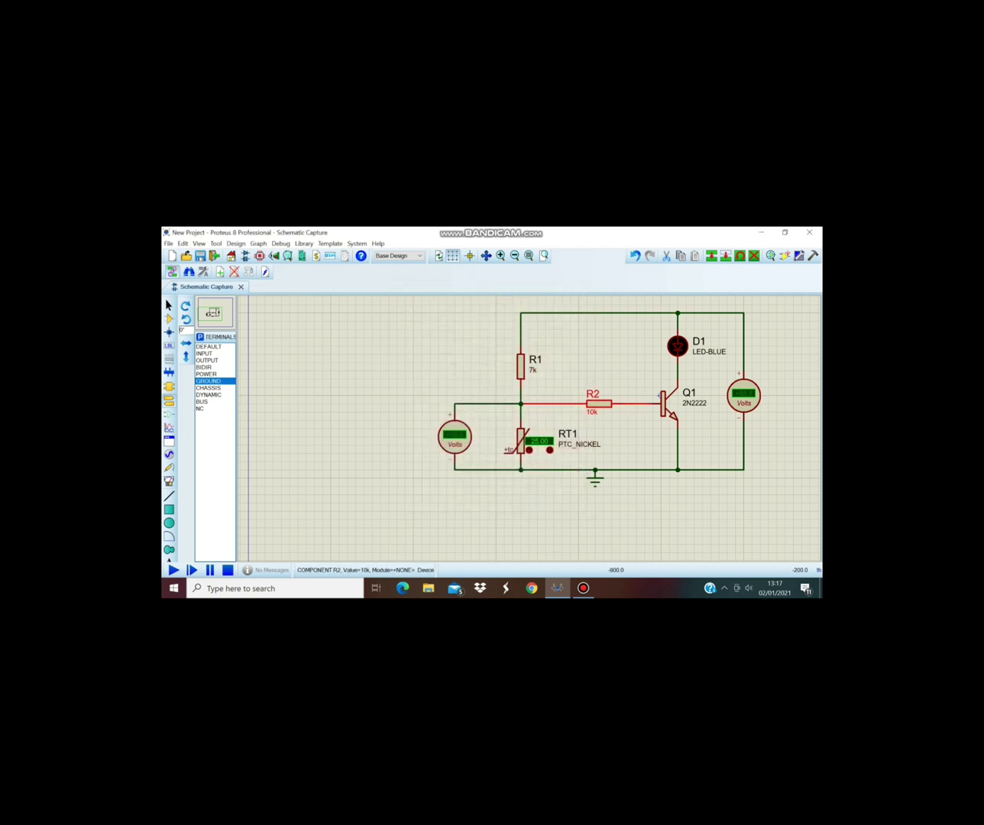
# Set the value of resistor R2 to 7k.
pyautogui.doubleClick(593, 411)
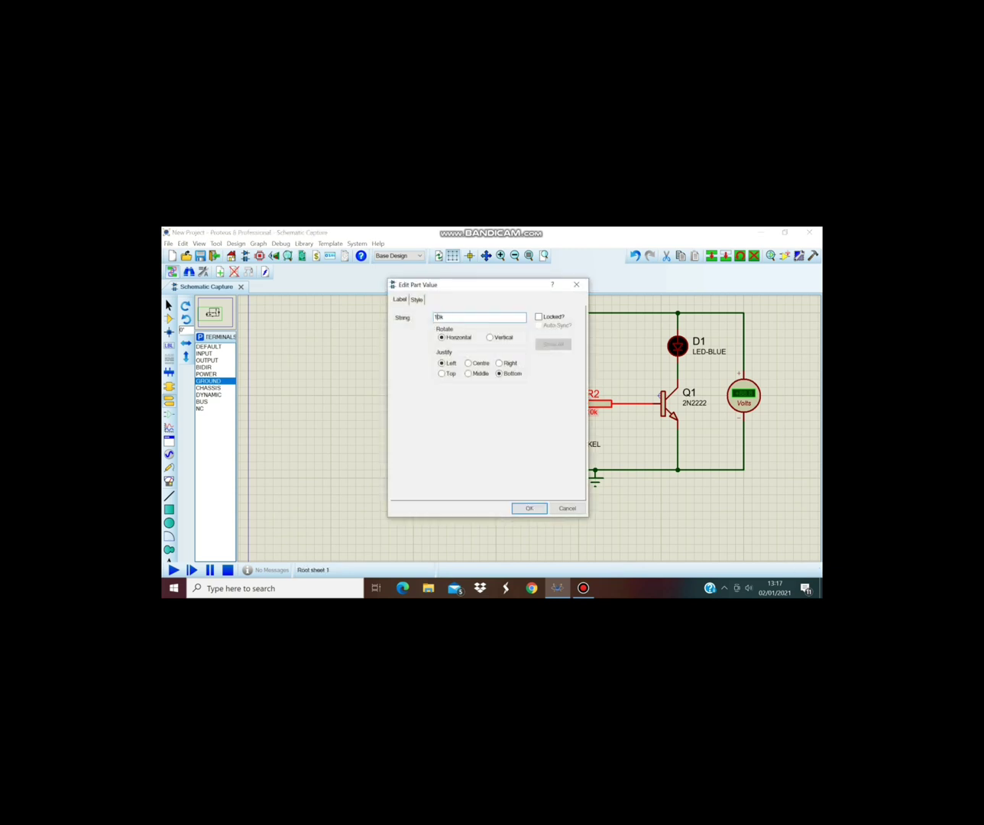
pyautogui.press('BackSpace')
pyautogui.press('BackSpace')
pyautogui.write('7')
pyautogui.press('Return')
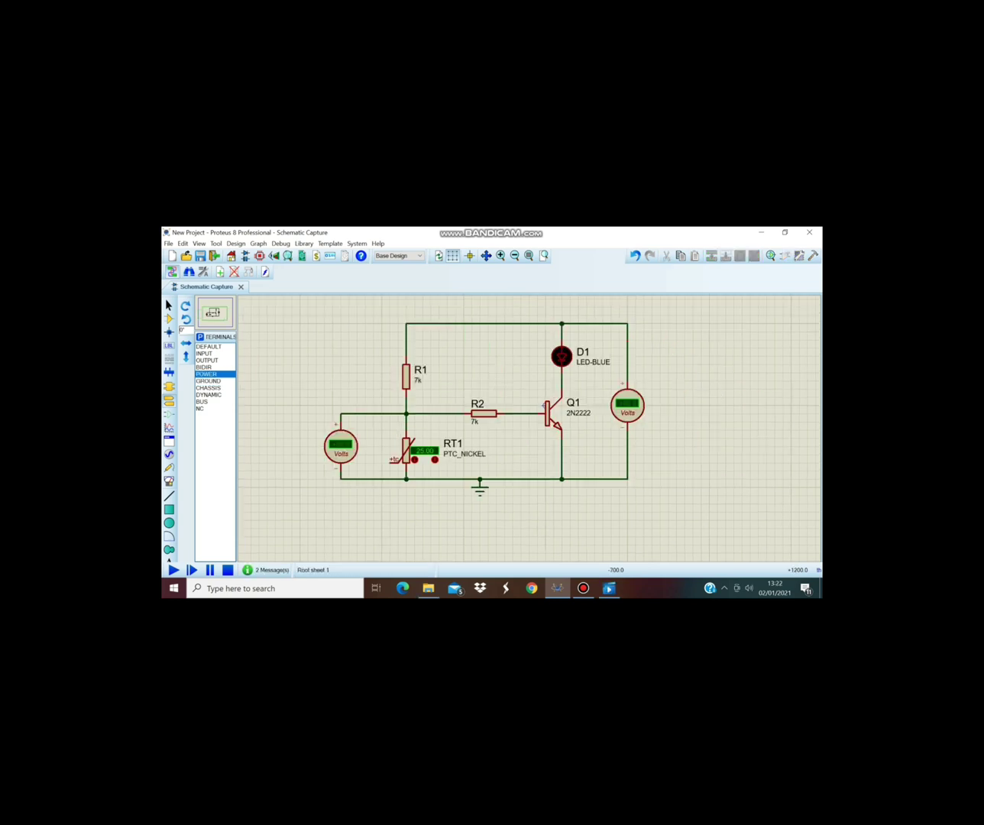
# Place a POWER terminal on the upper supply line between R1 and the LED, and start the simulation.
pyautogui.click(488, 318)
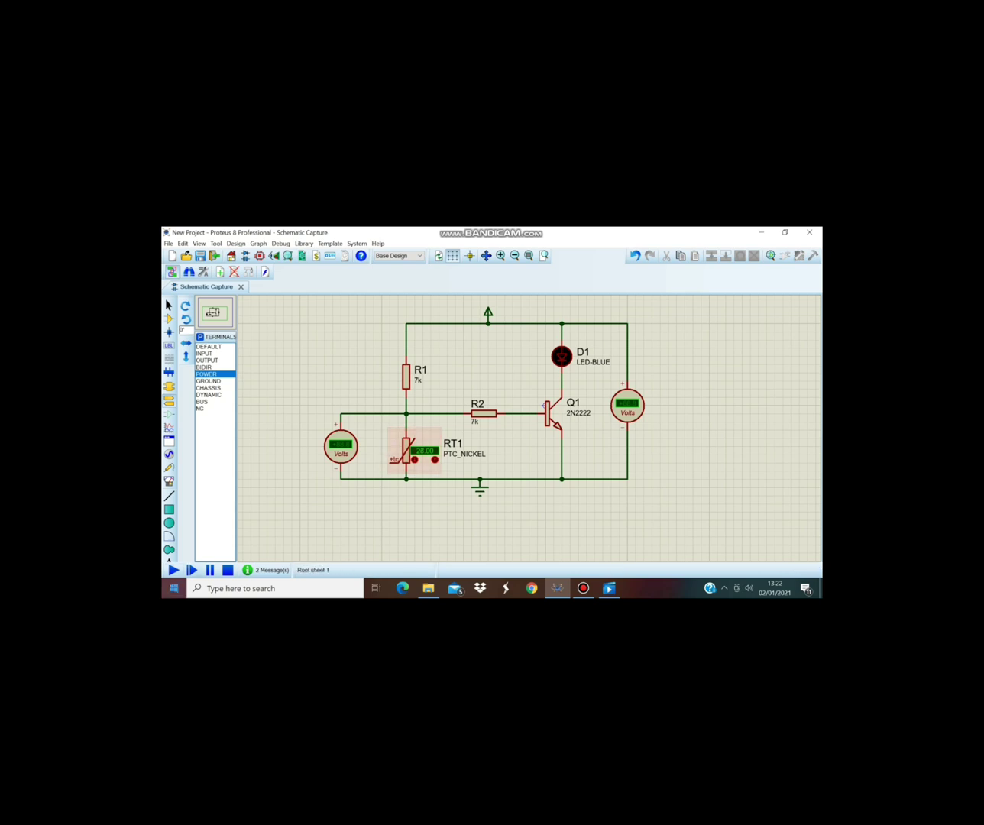
pyautogui.click(173, 570)
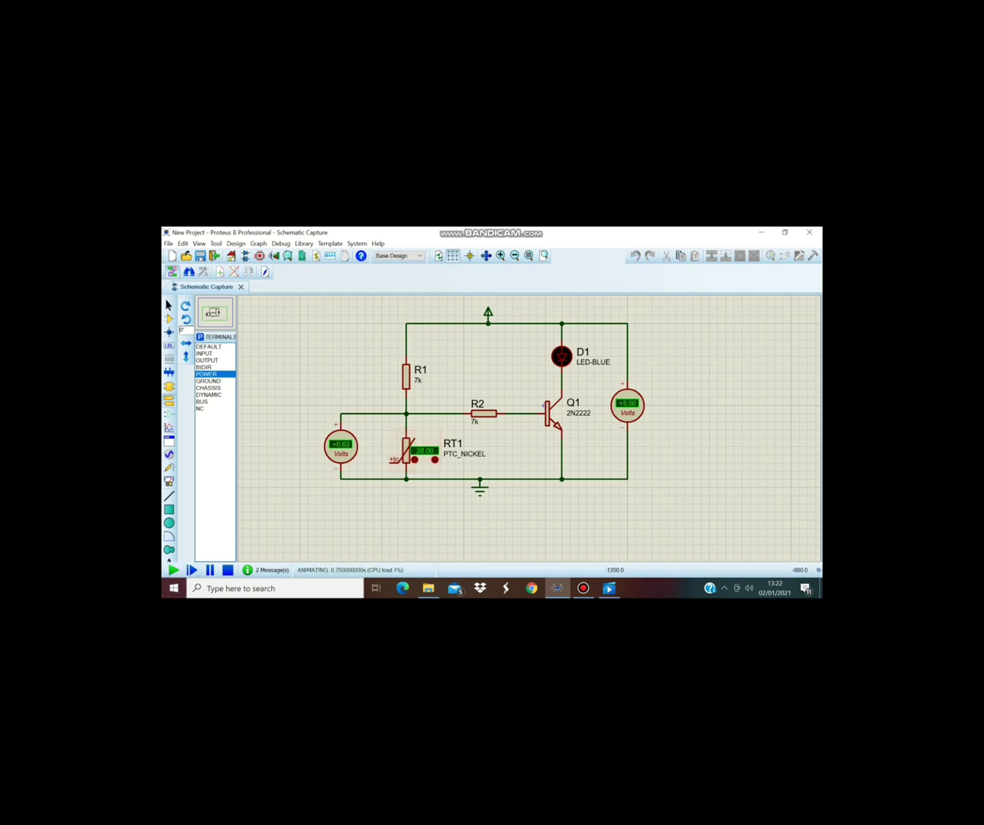
# Raise the temperature of thermistor RT1 to 100.00 in the running simulation.
pyautogui.click(435, 458)
pyautogui.click(435, 459)
pyautogui.click(435, 459)
pyautogui.click(434, 460)
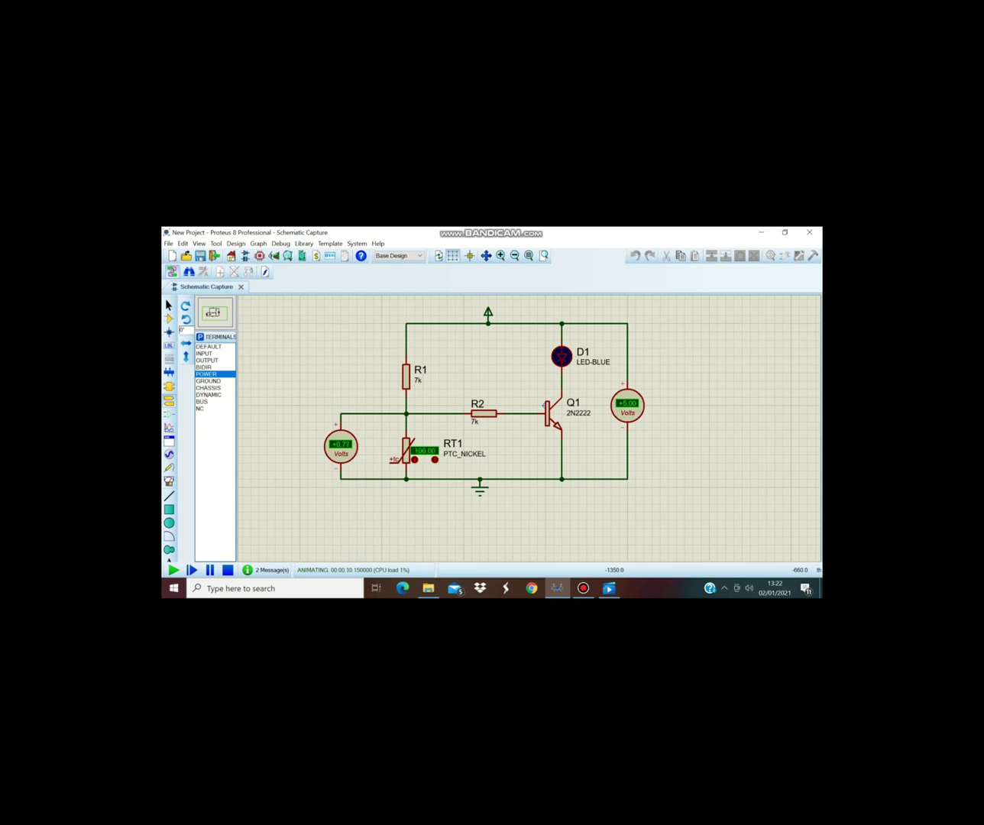